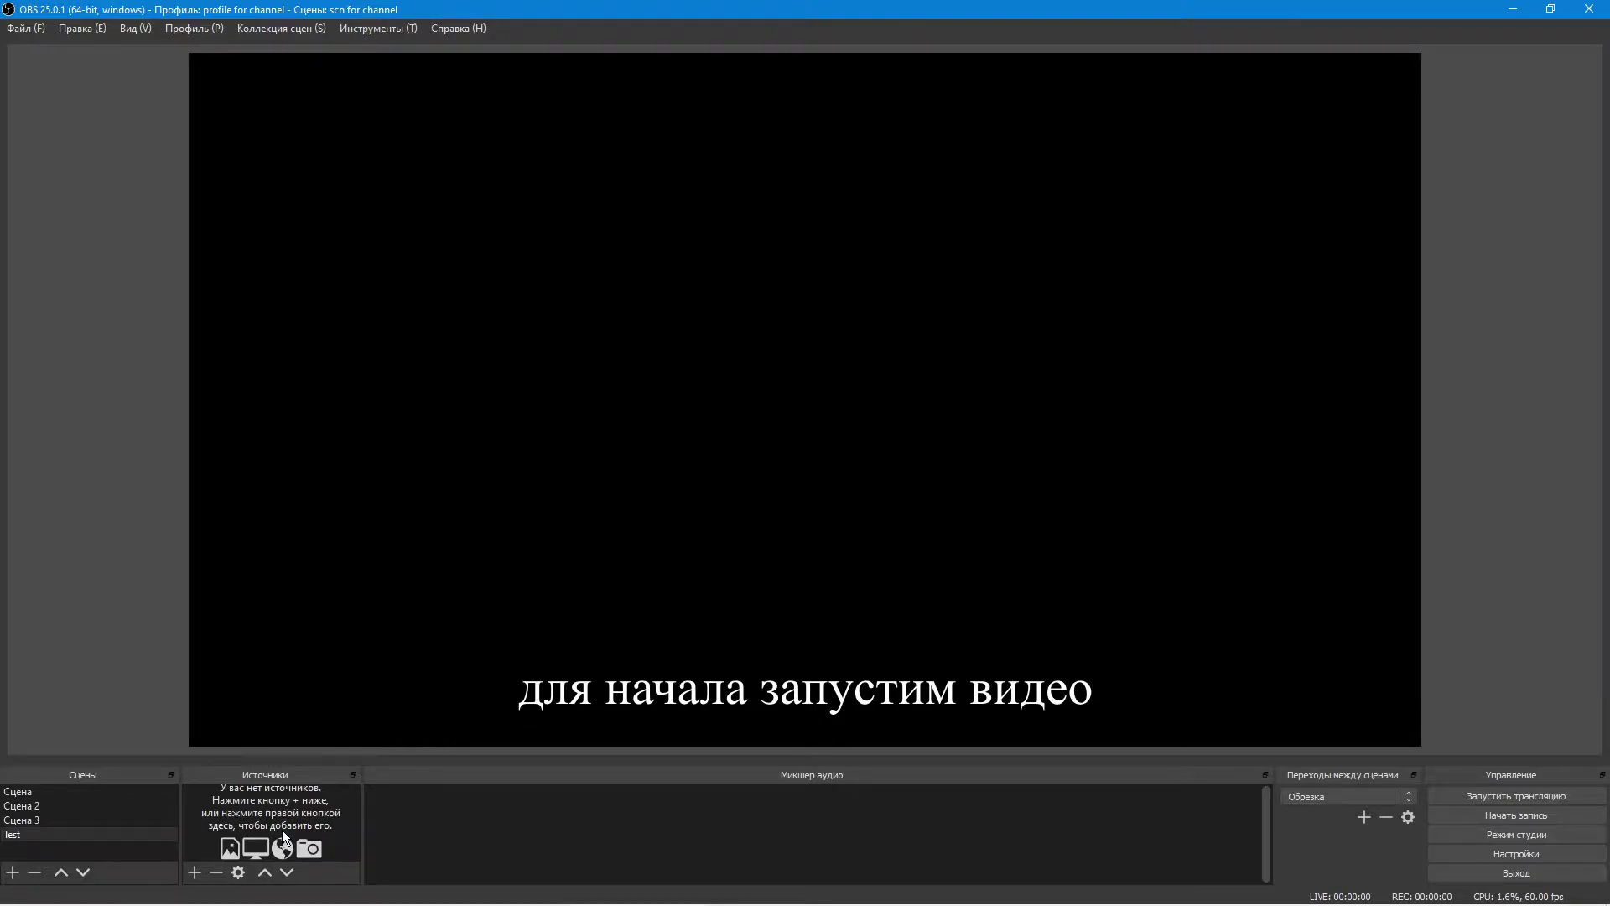
Step: Add a new media source to the Test scene, keeping the suggested name and making it visible
click(191, 872)
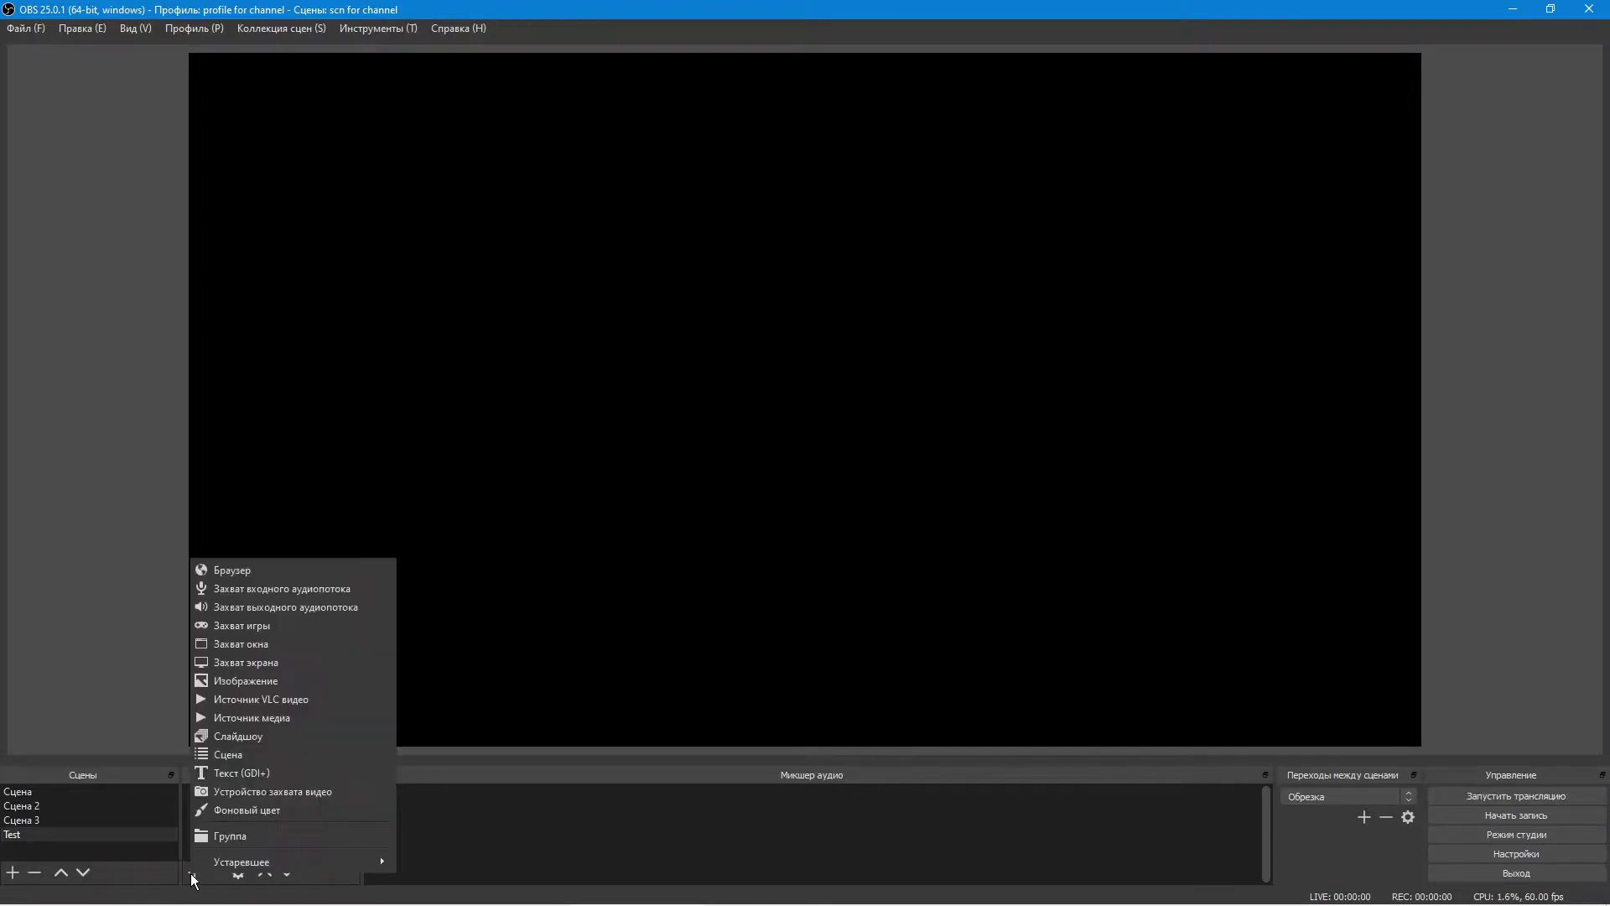
click(349, 719)
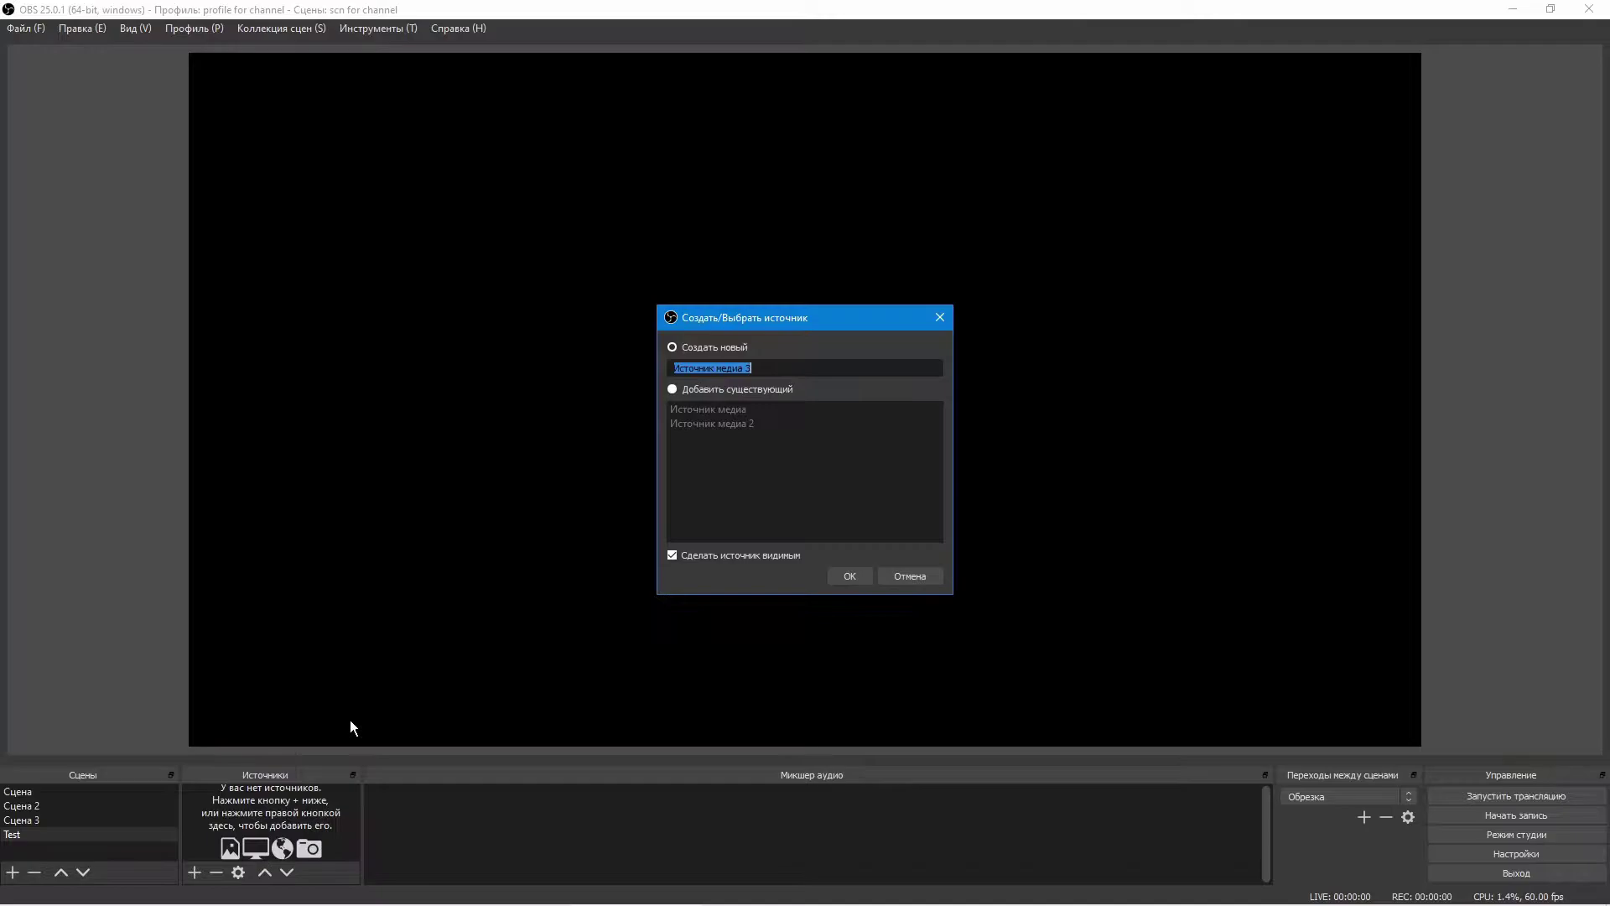
click(869, 579)
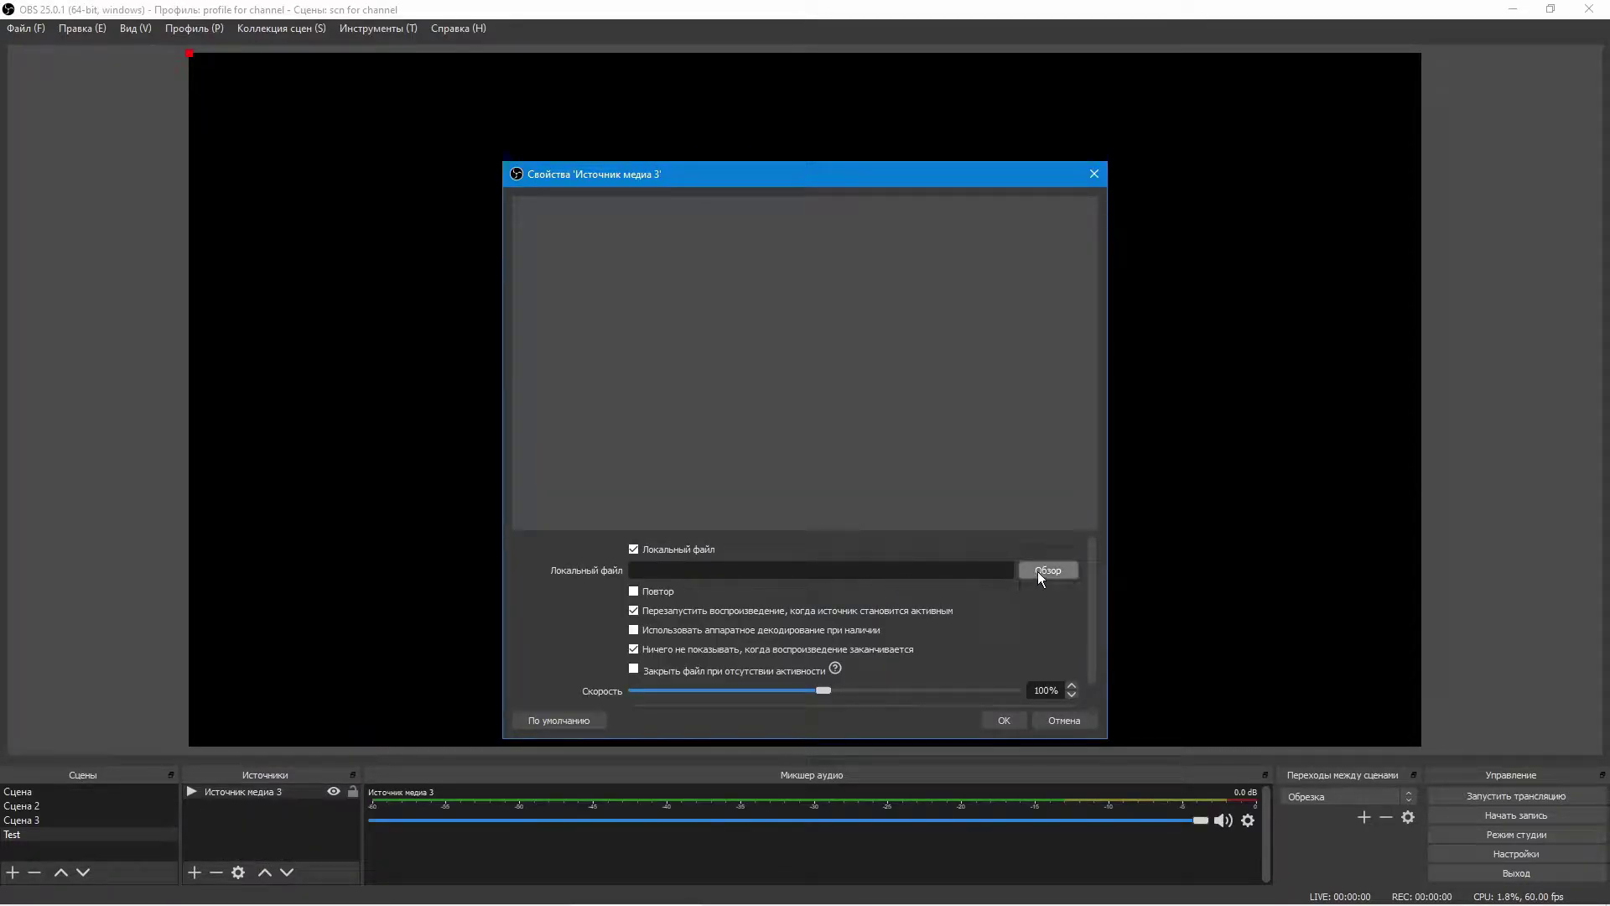
Step: Enable hardware decoding for the media source and set its YUV color range to Полный (full)
click(772, 631)
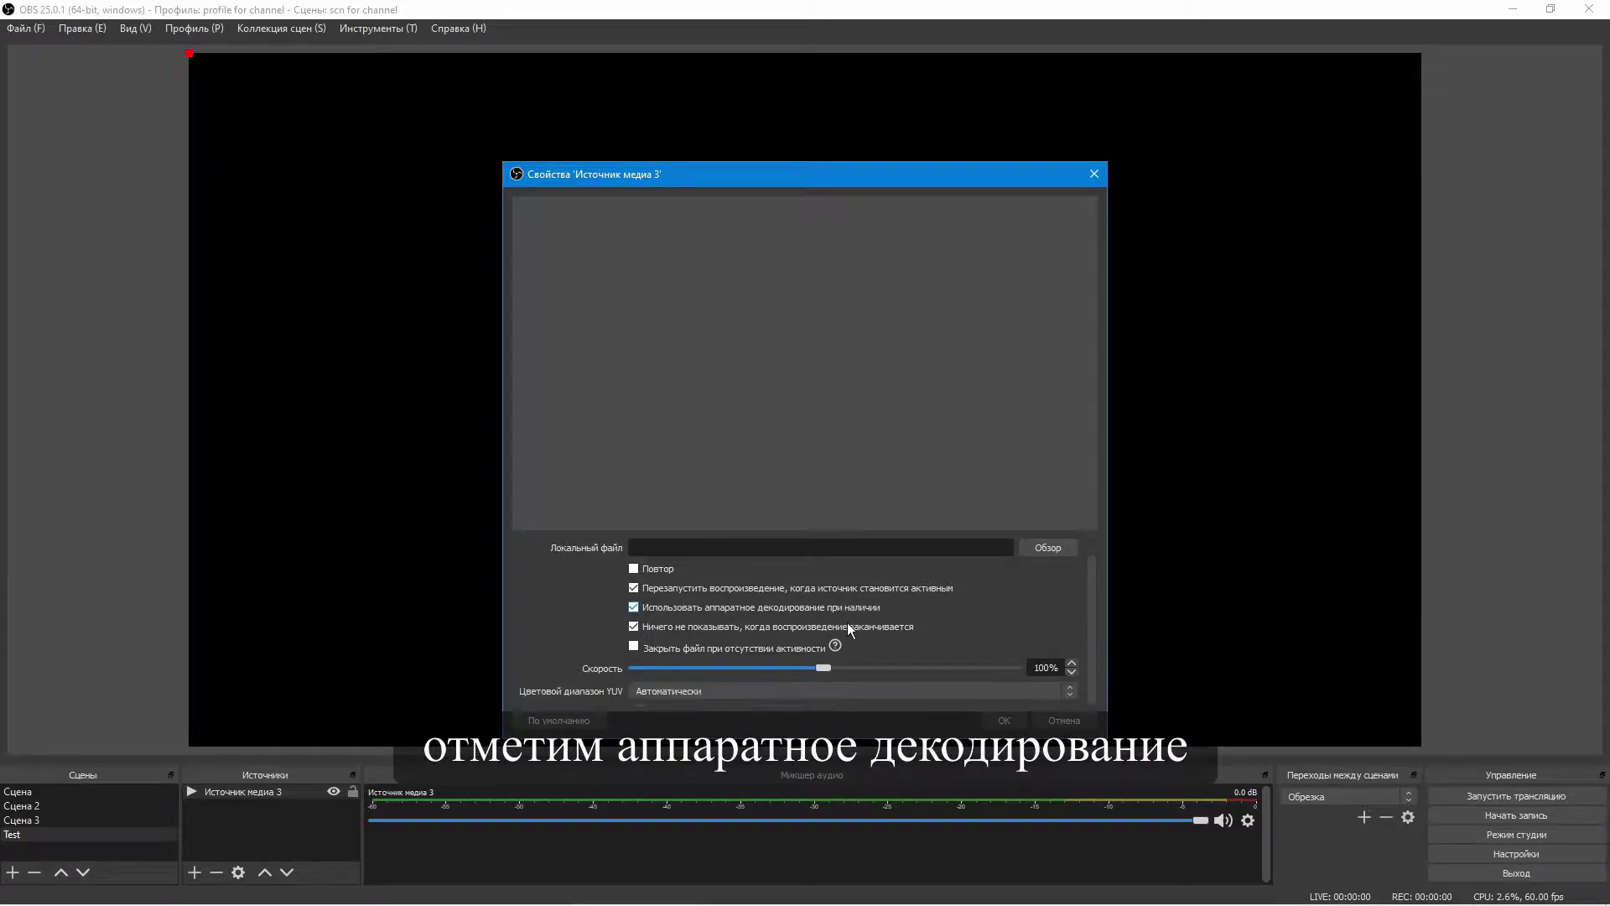
click(963, 691)
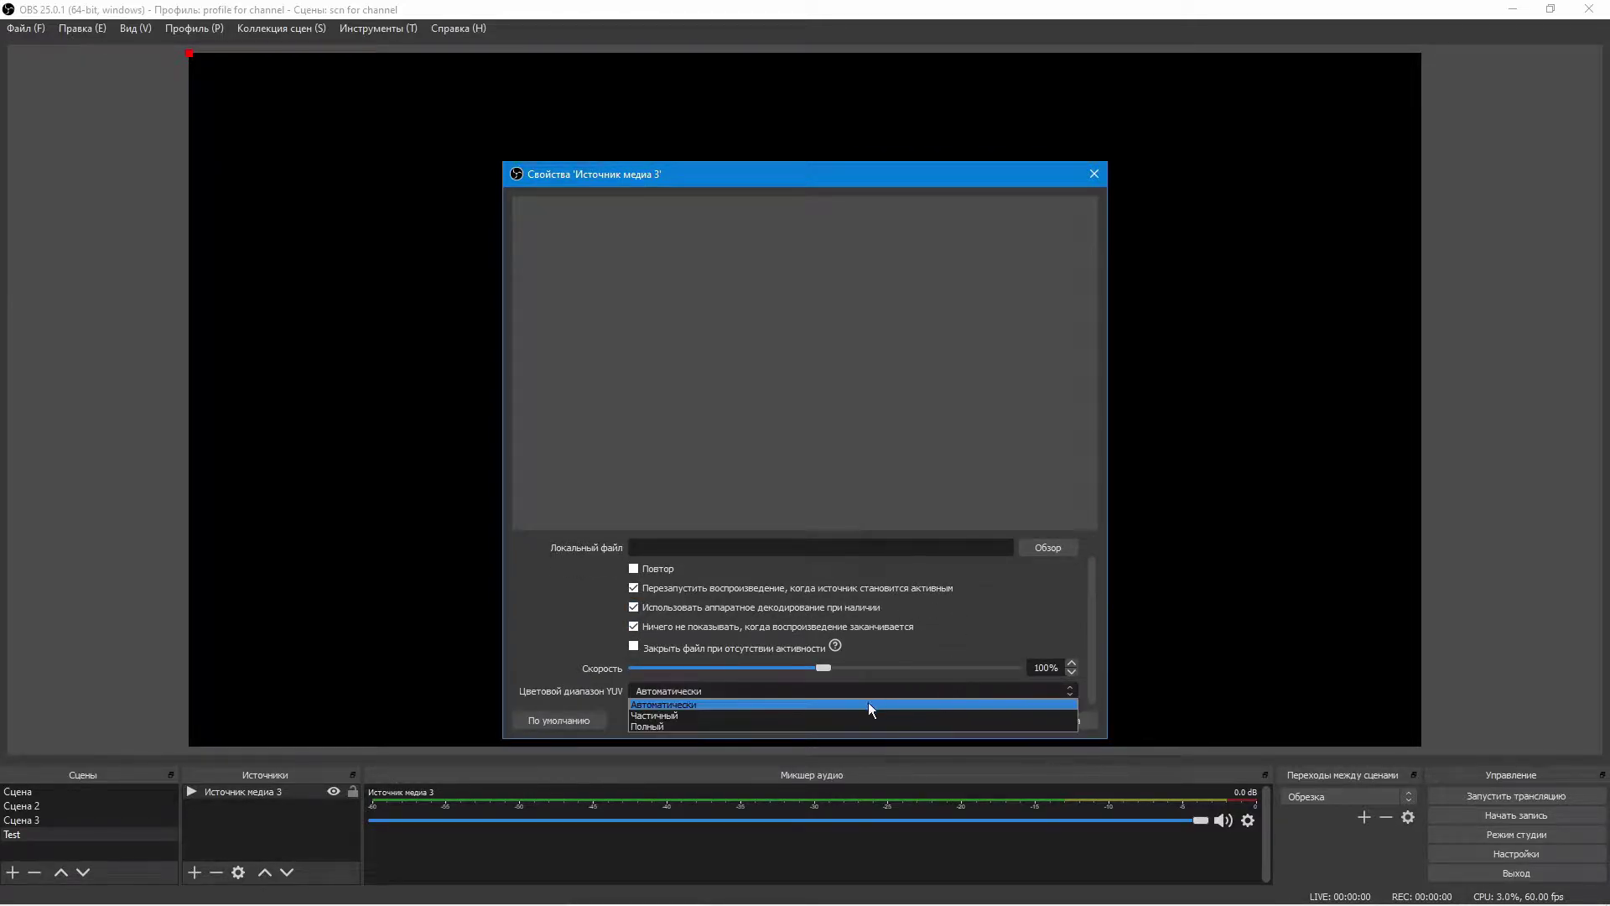
click(751, 723)
scroll(863, 651, up, 1)
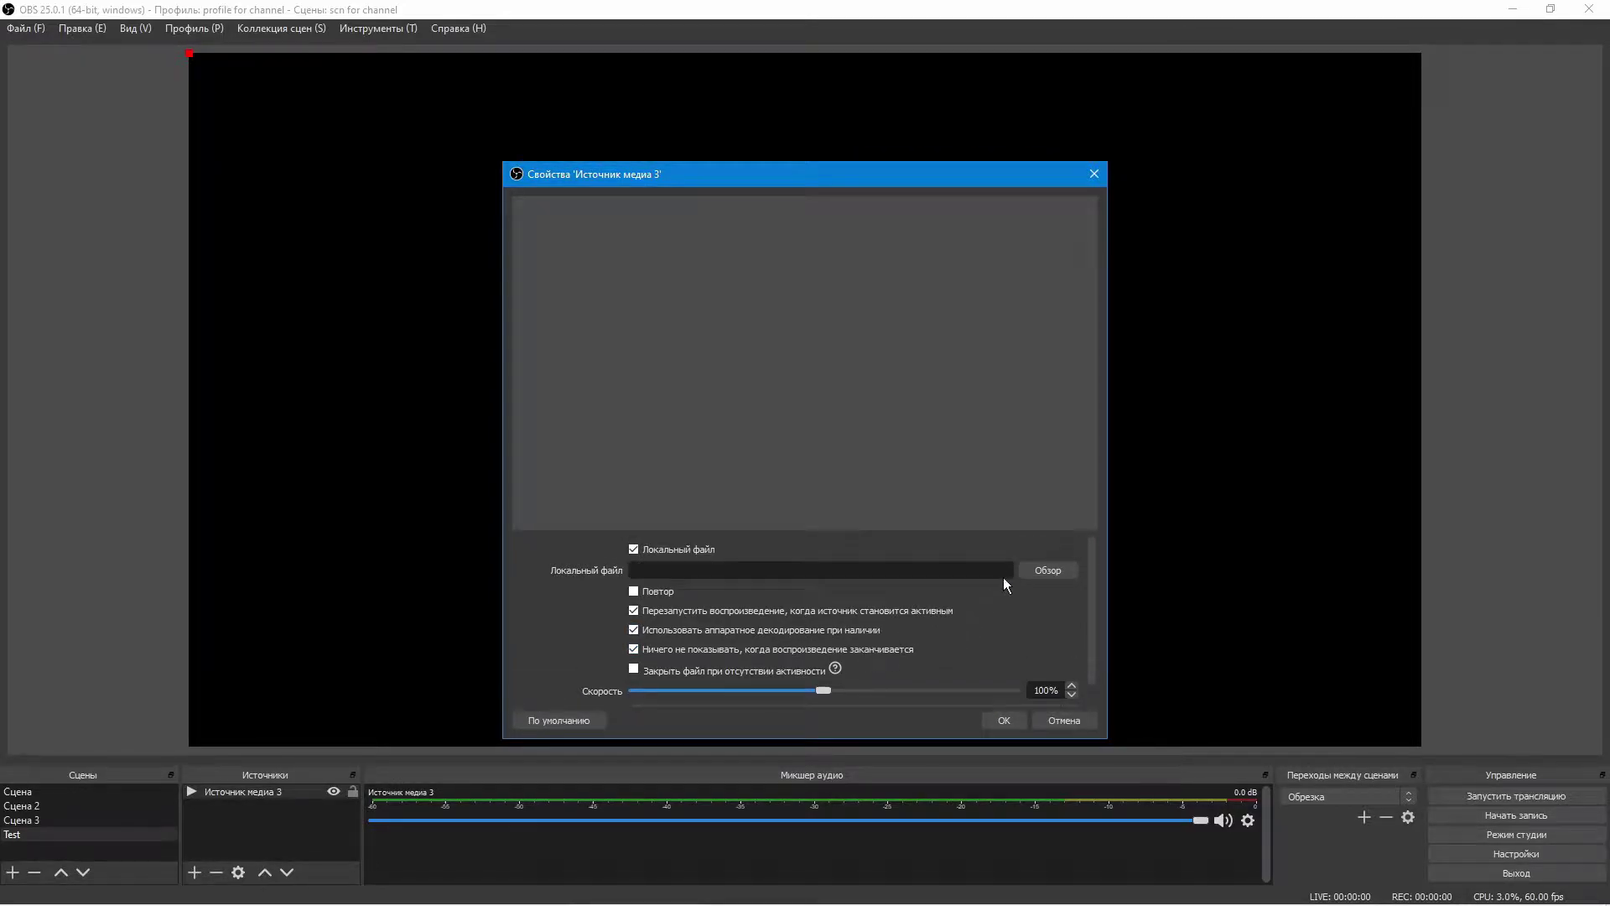
Step: Load clip.mov from the clip урок 19 folder as the source's local file and accept the properties
click(1049, 571)
click(450, 305)
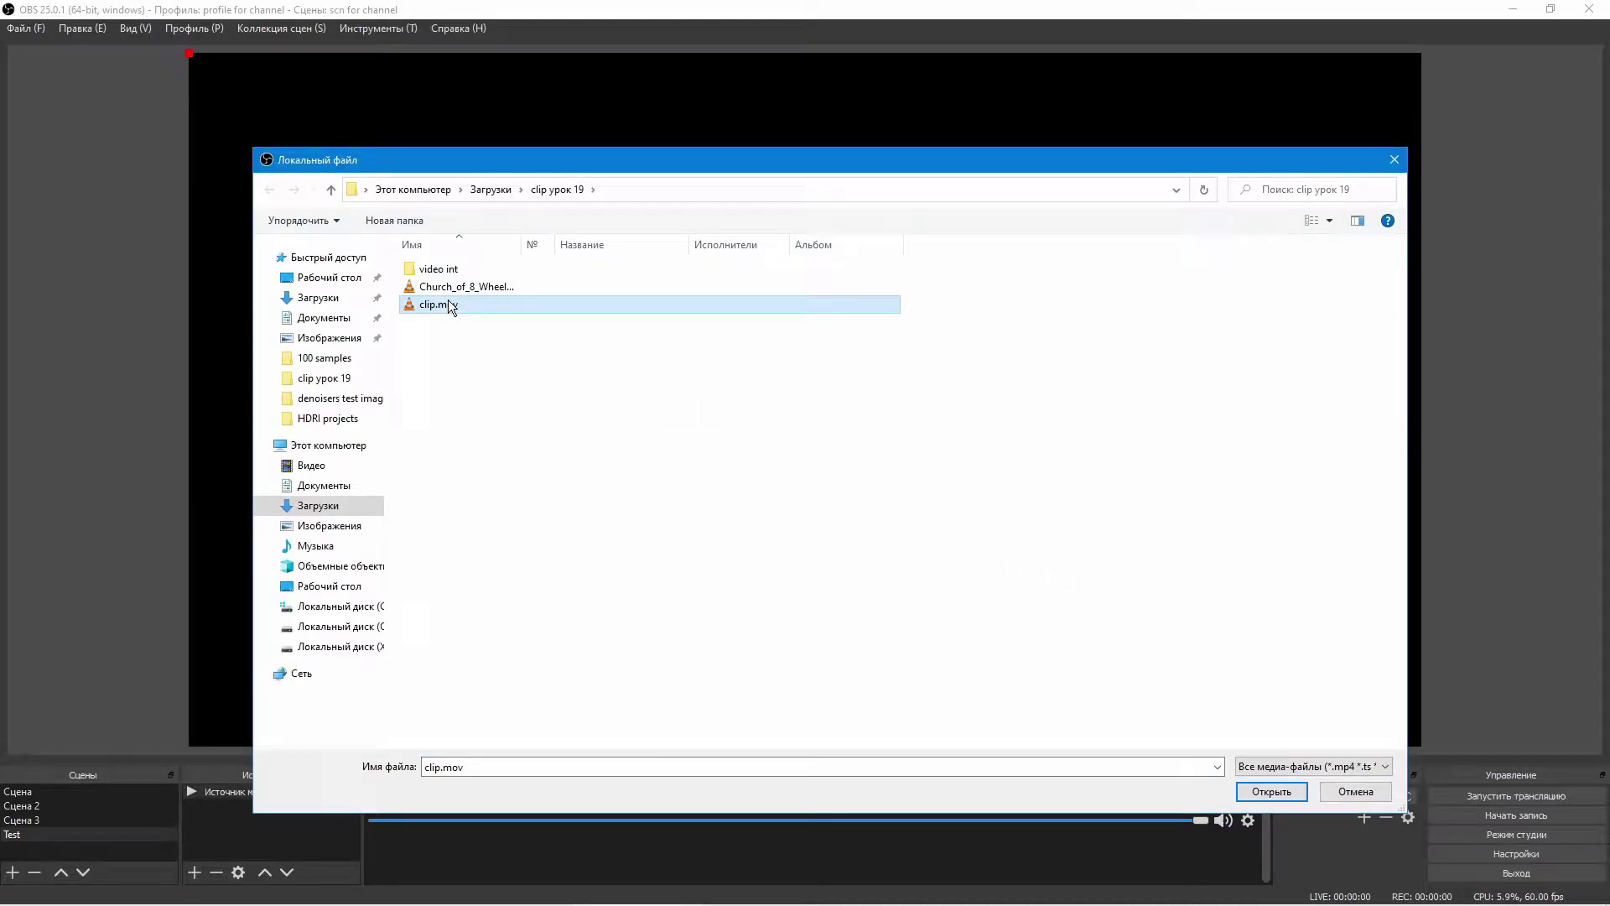
double_click(449, 305)
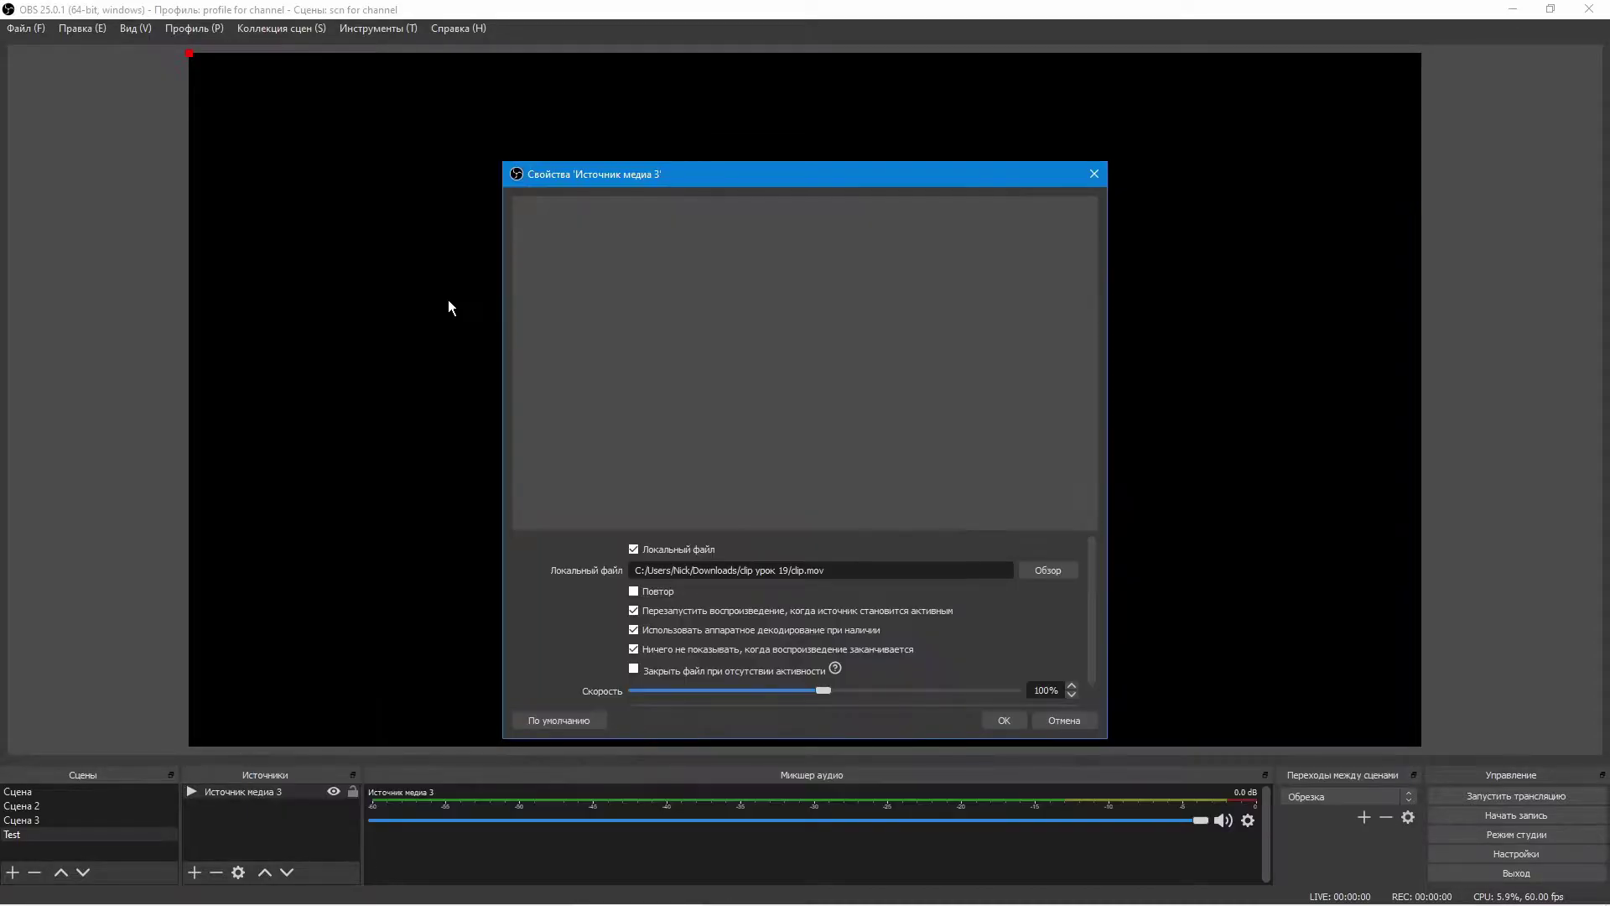
click(1013, 719)
Step: Move the video into the canvas's lower-right corner and enlarge it from its upper-left corner to fill most of the canvas
drag(682, 463, 1088, 590)
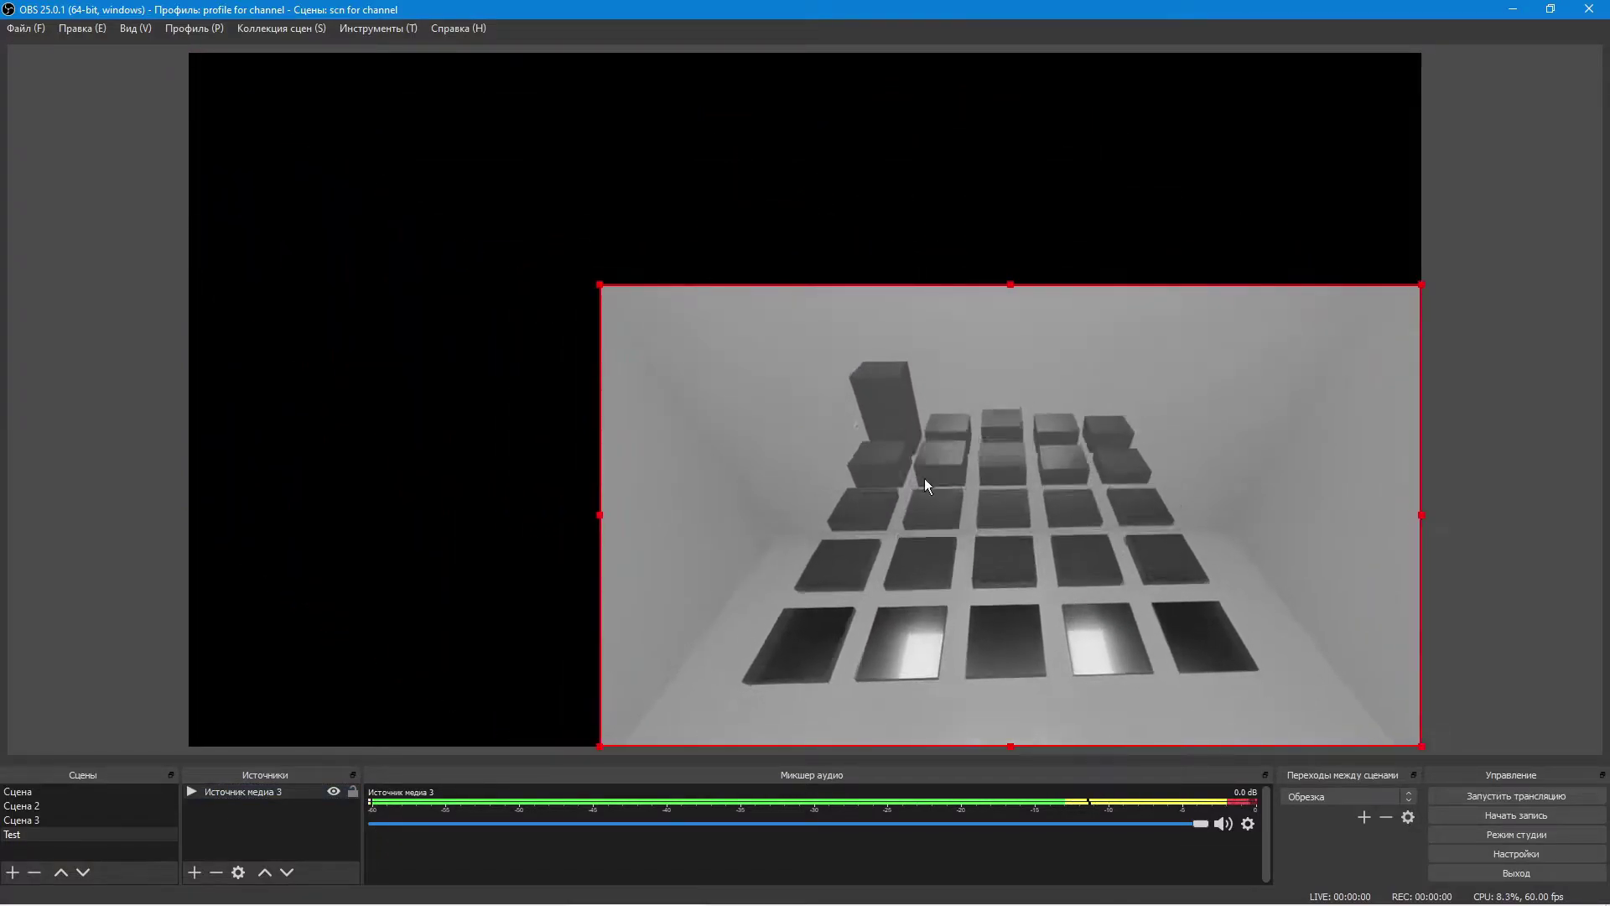
drag(597, 284, 325, 130)
Step: Lower the video source's volume to about -5.0 dB and set its audio monitoring to Прослушивание и вывод (monitor and output)
drag(1205, 822, 1028, 823)
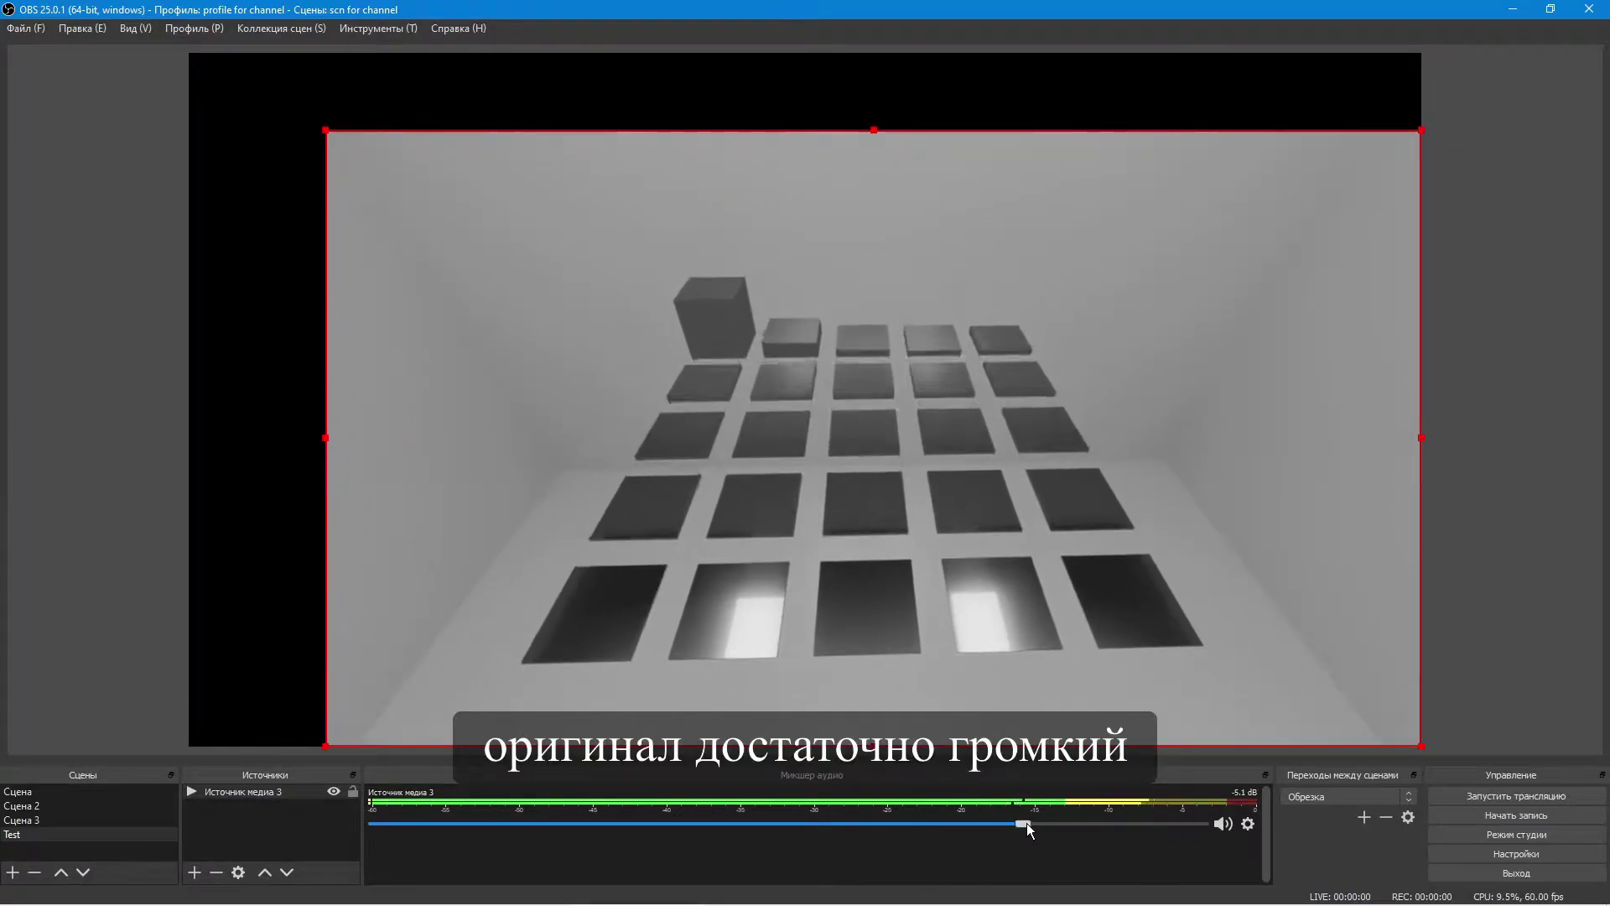
click(1248, 824)
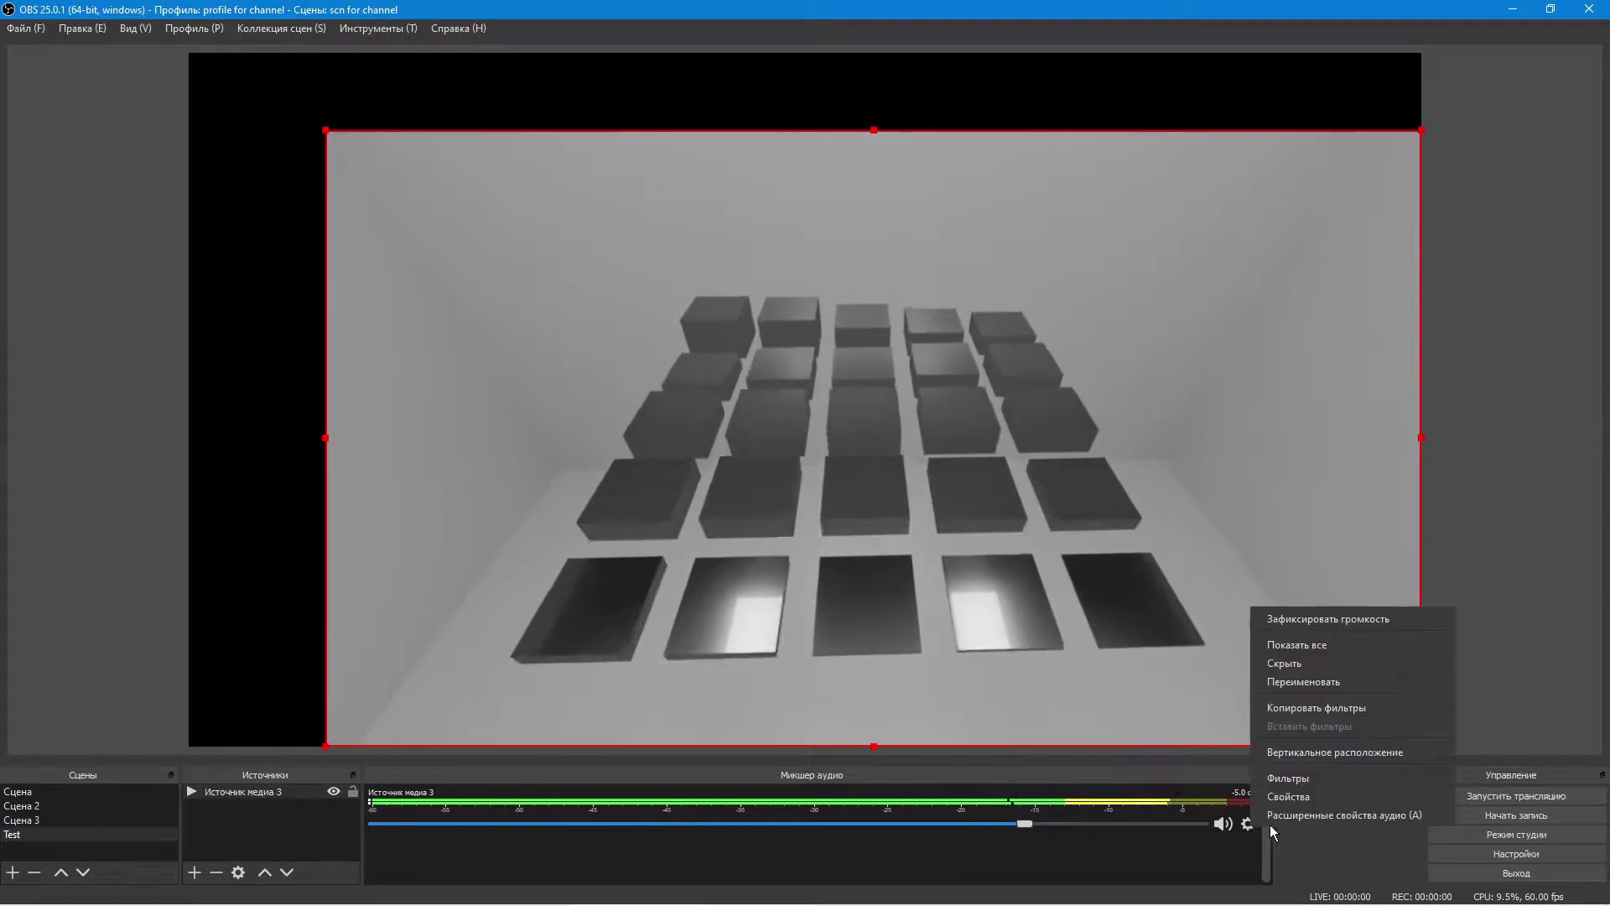
click(1305, 817)
click(1104, 369)
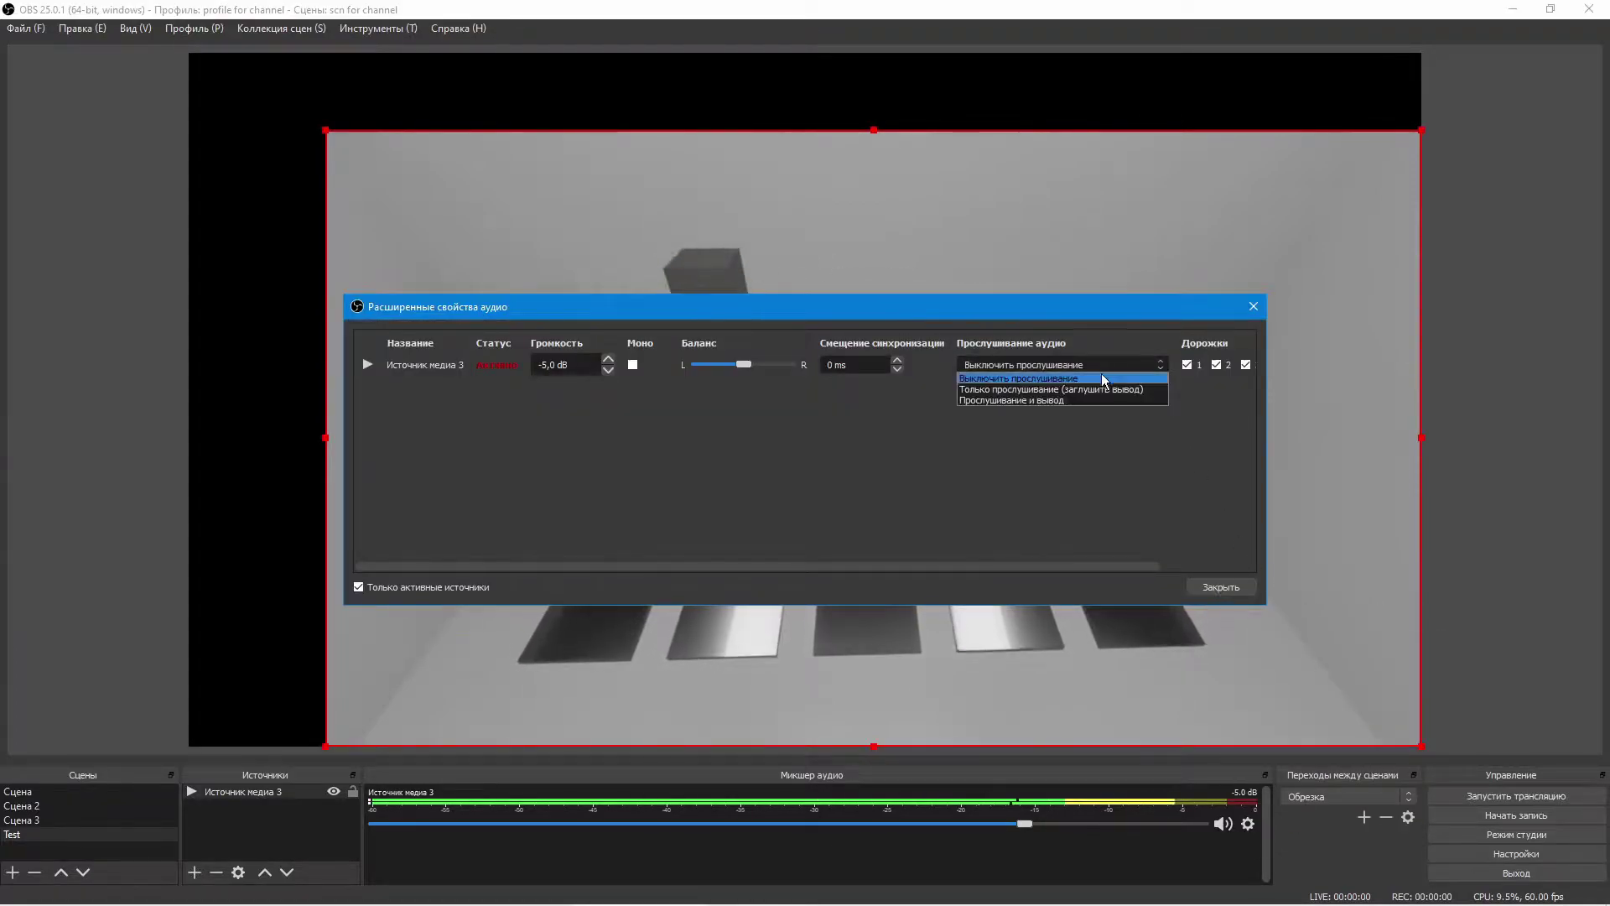
click(1070, 395)
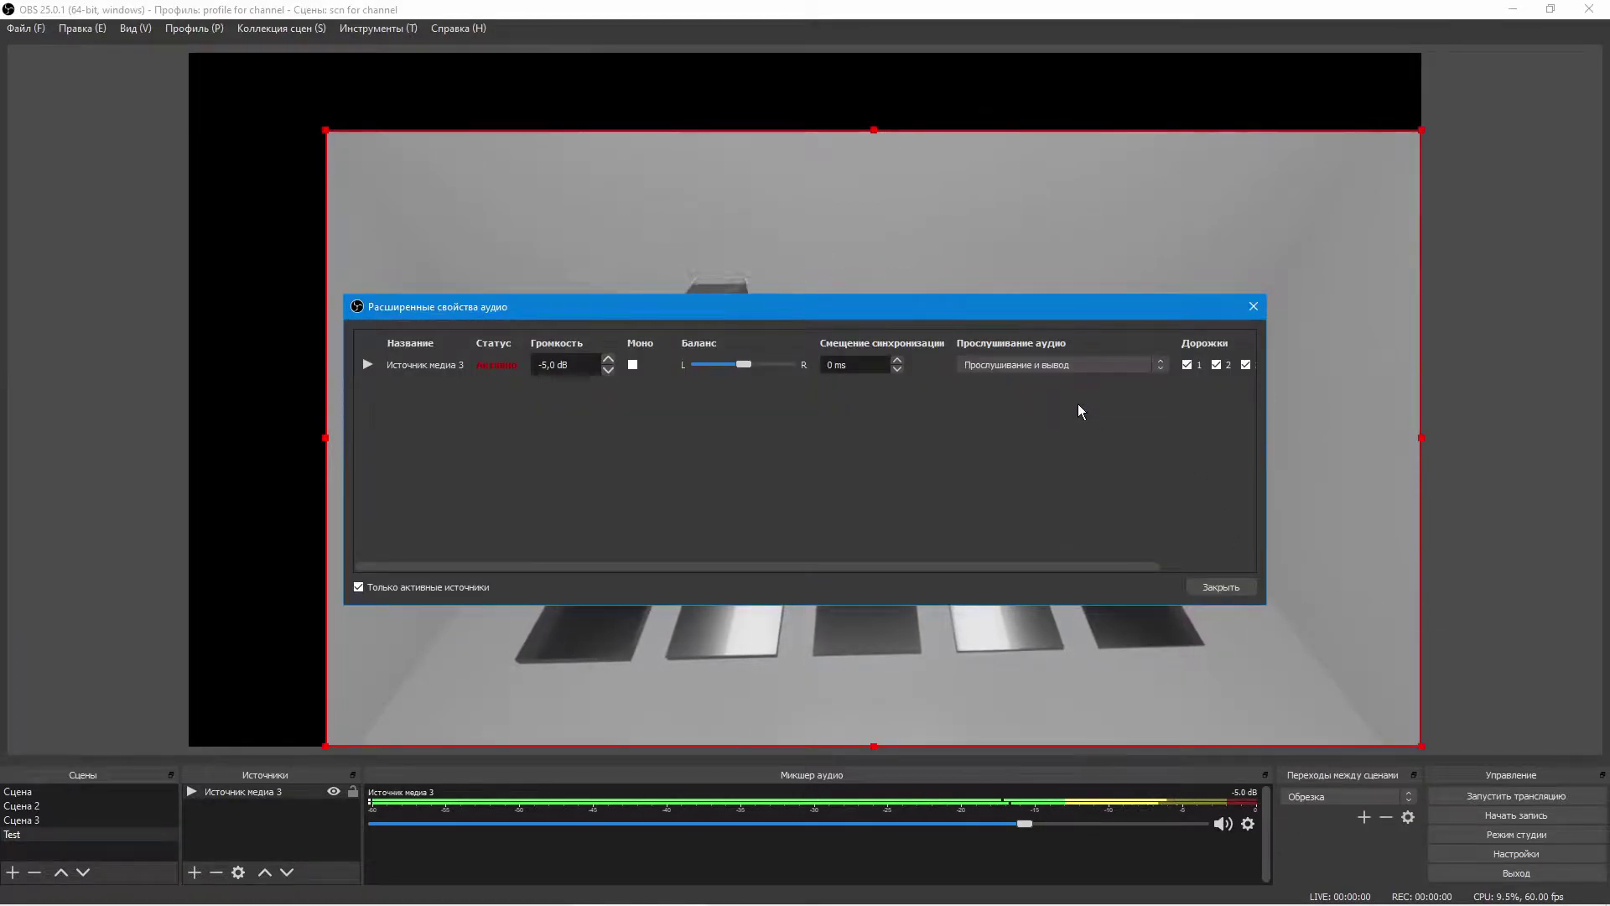
click(1224, 580)
Step: Restart the video by hiding and re-showing its source, and leave the source hidden at the end
click(333, 792)
click(333, 792)
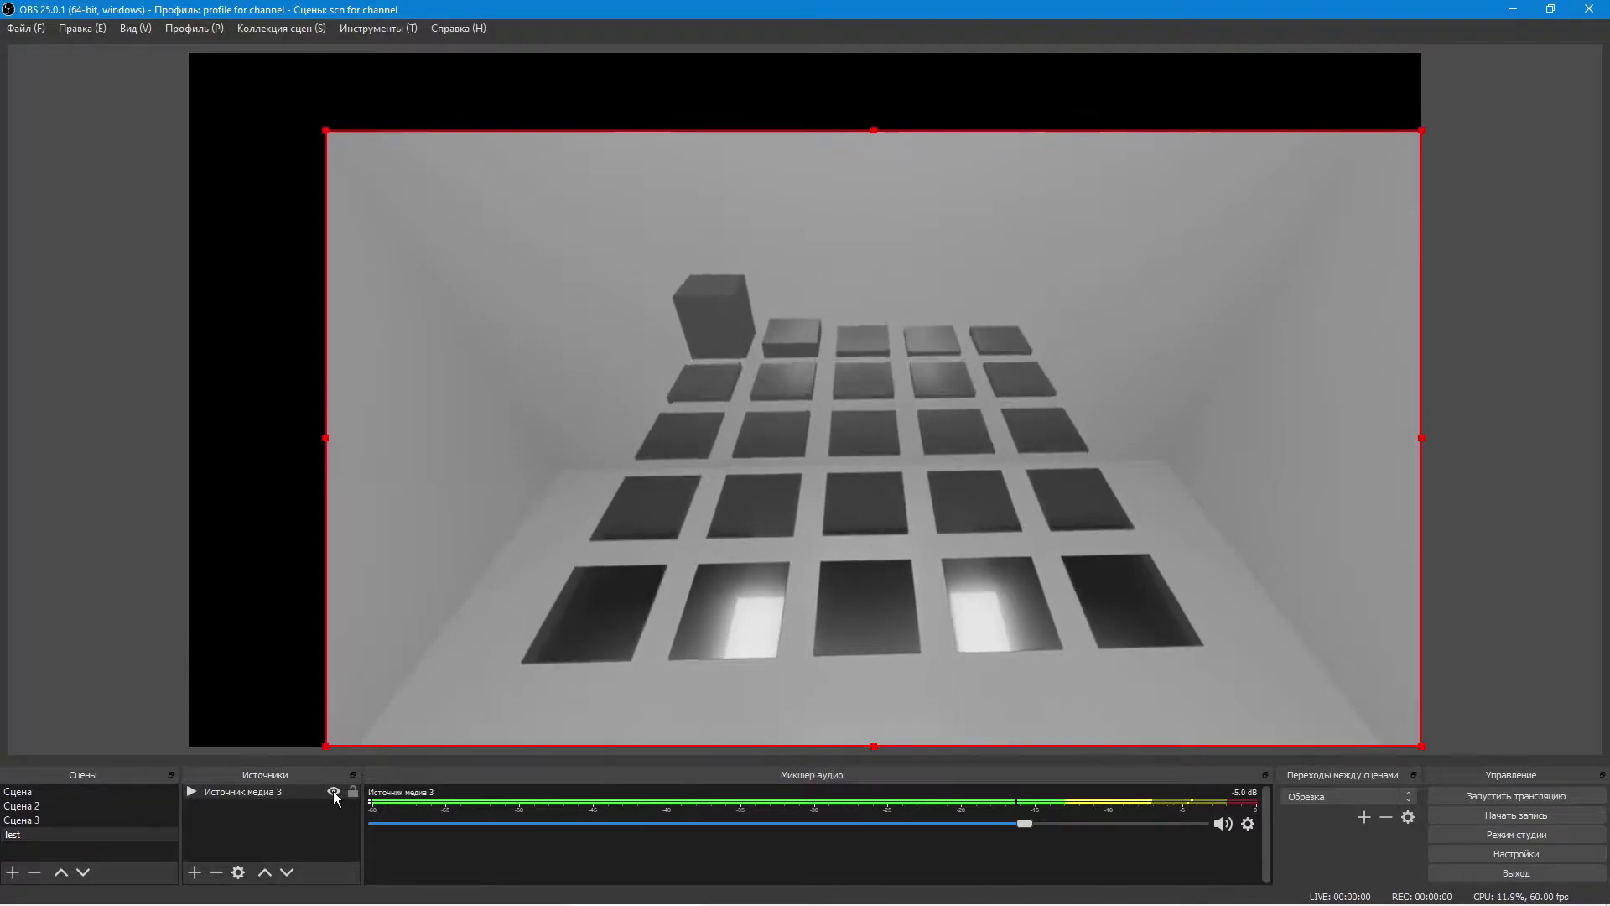
click(334, 792)
Step: Rename the media source in the Test scene as "media vid"
click(267, 794)
right_click(265, 792)
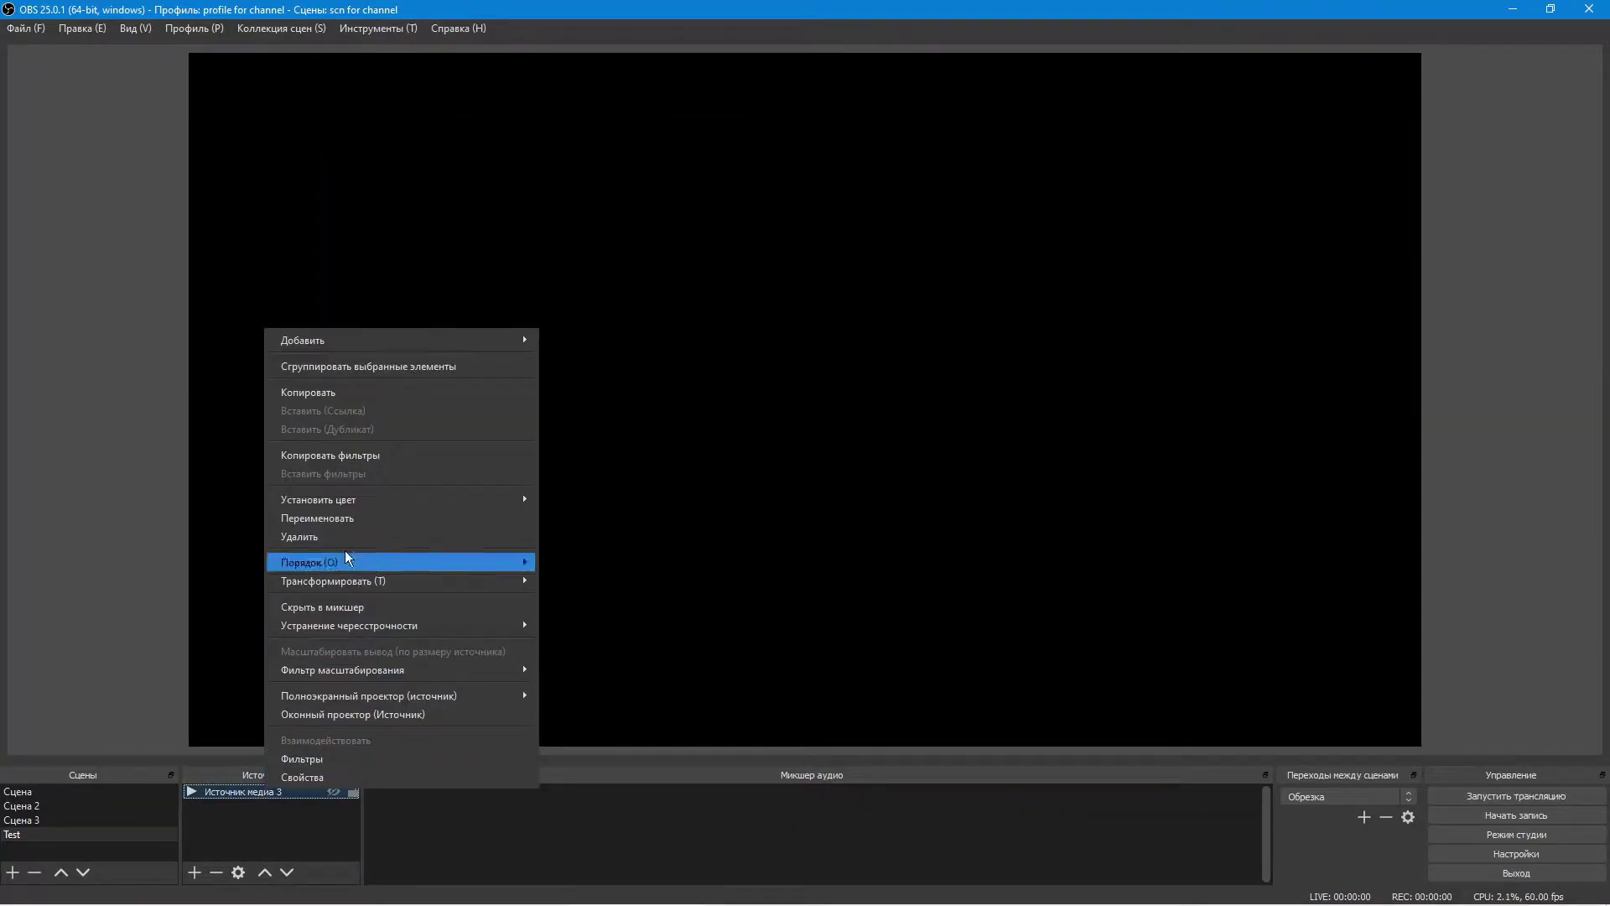
click(359, 517)
text(vtlbf)
key(BackSpace)
key(BackSpace)
key(BackSpace)
key(BackSpace)
key(BackSpace)
text(media vid)
key(Return)
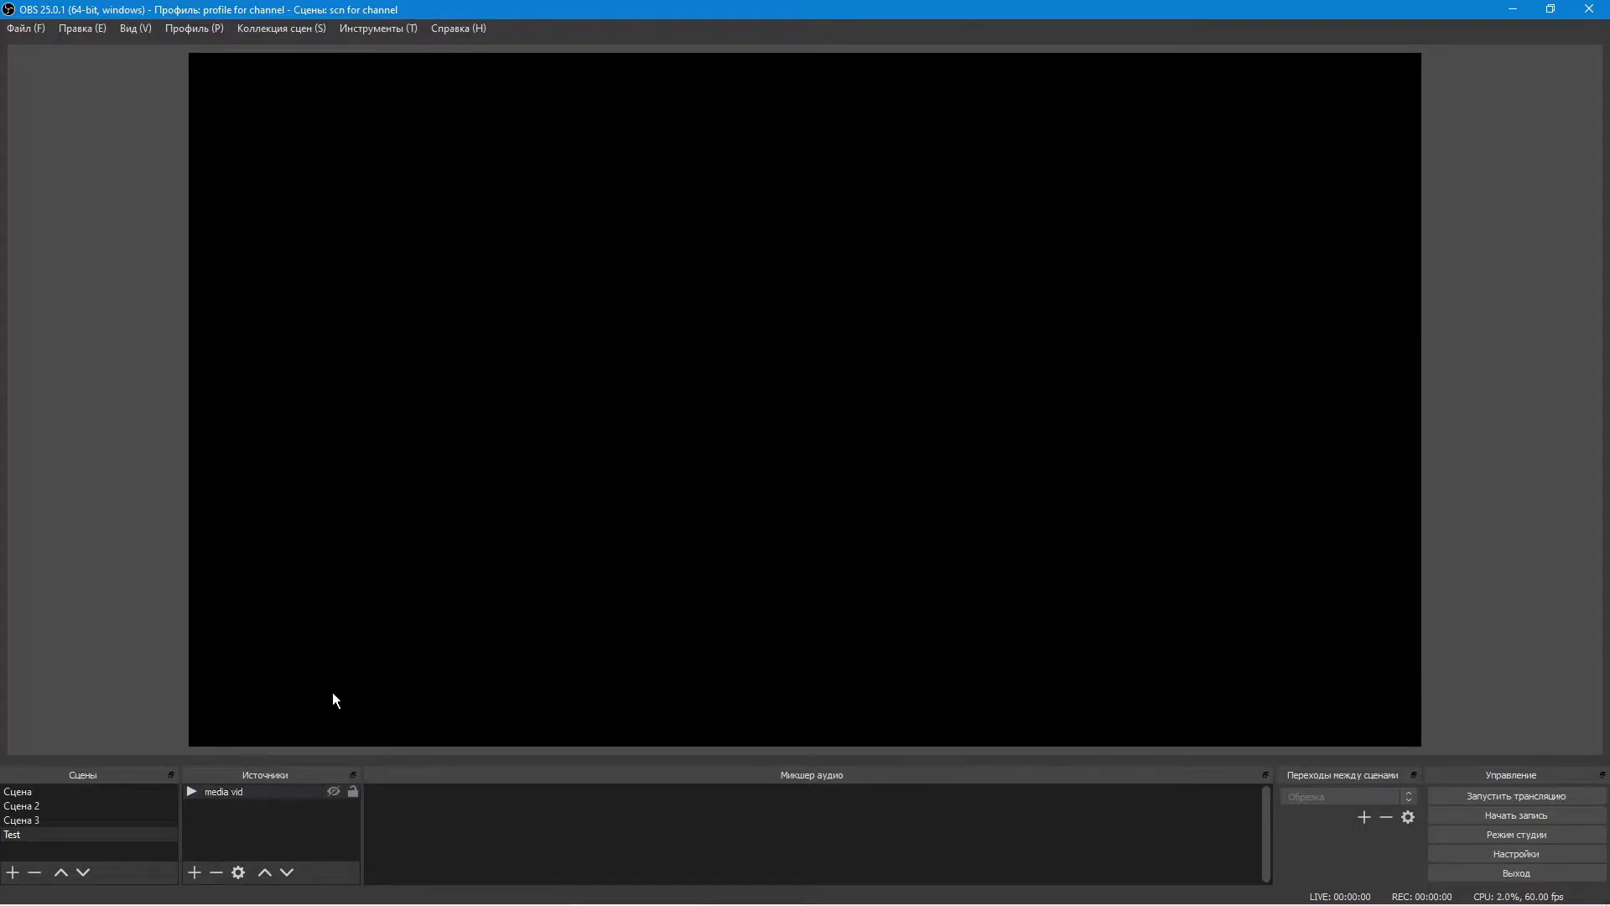
Step: Assign the hotkey S to muting and unmuting the media vid source in the settings
click(1555, 851)
click(419, 382)
scroll(636, 532, down, 10)
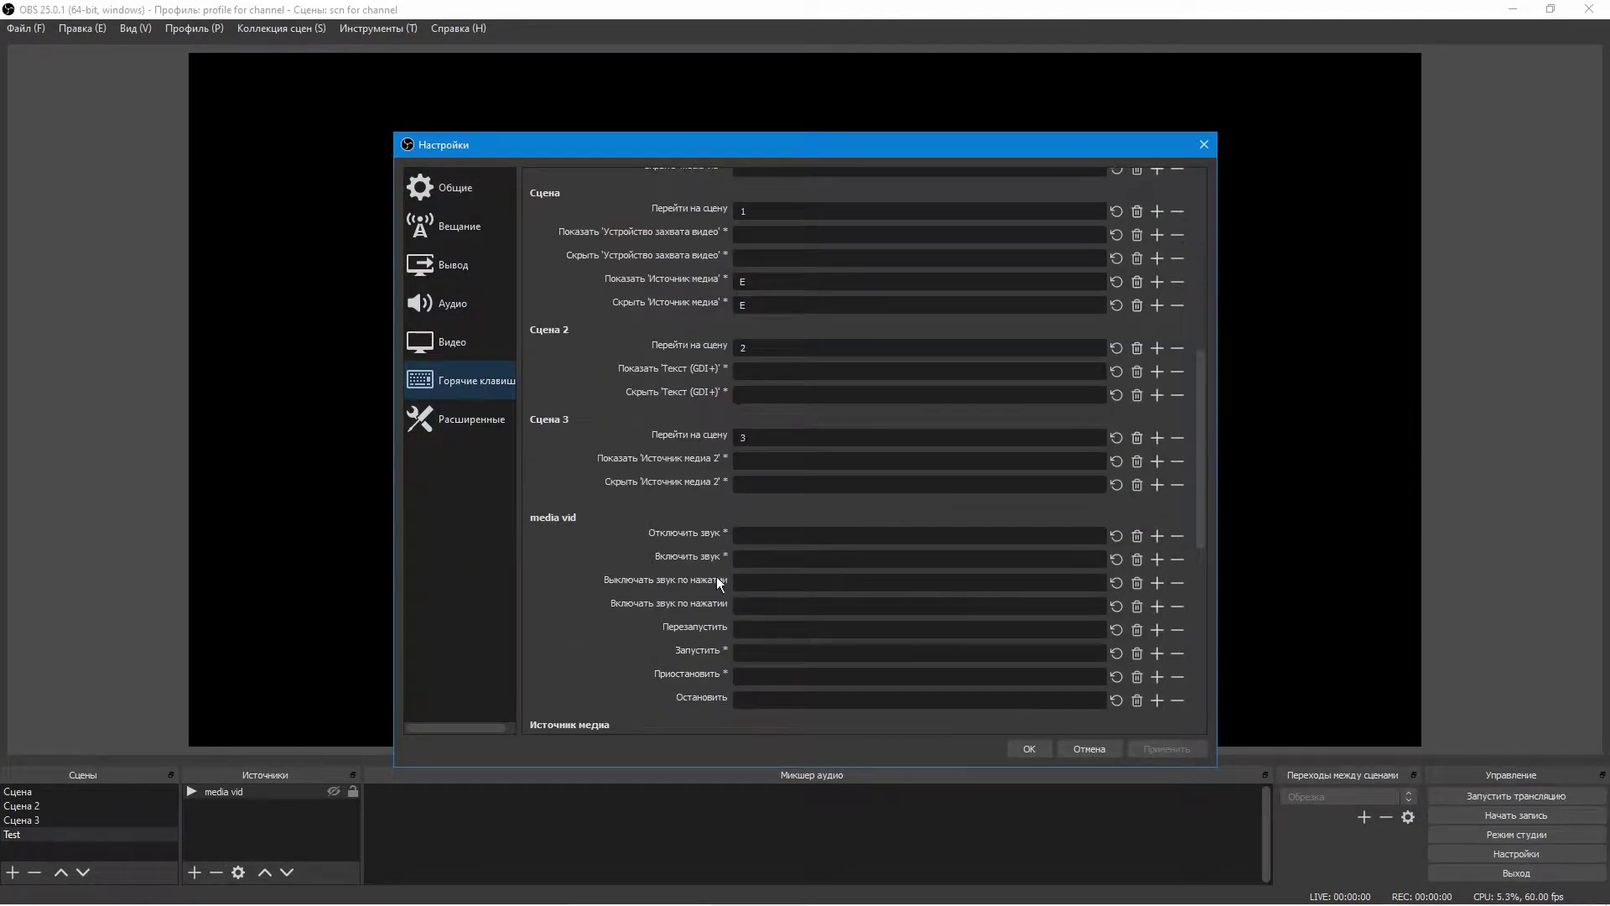
click(797, 535)
key(s)
Step: Assign media vid hotkeys R for restart, P for both play and pause, and K for stop, and save the settings
click(786, 620)
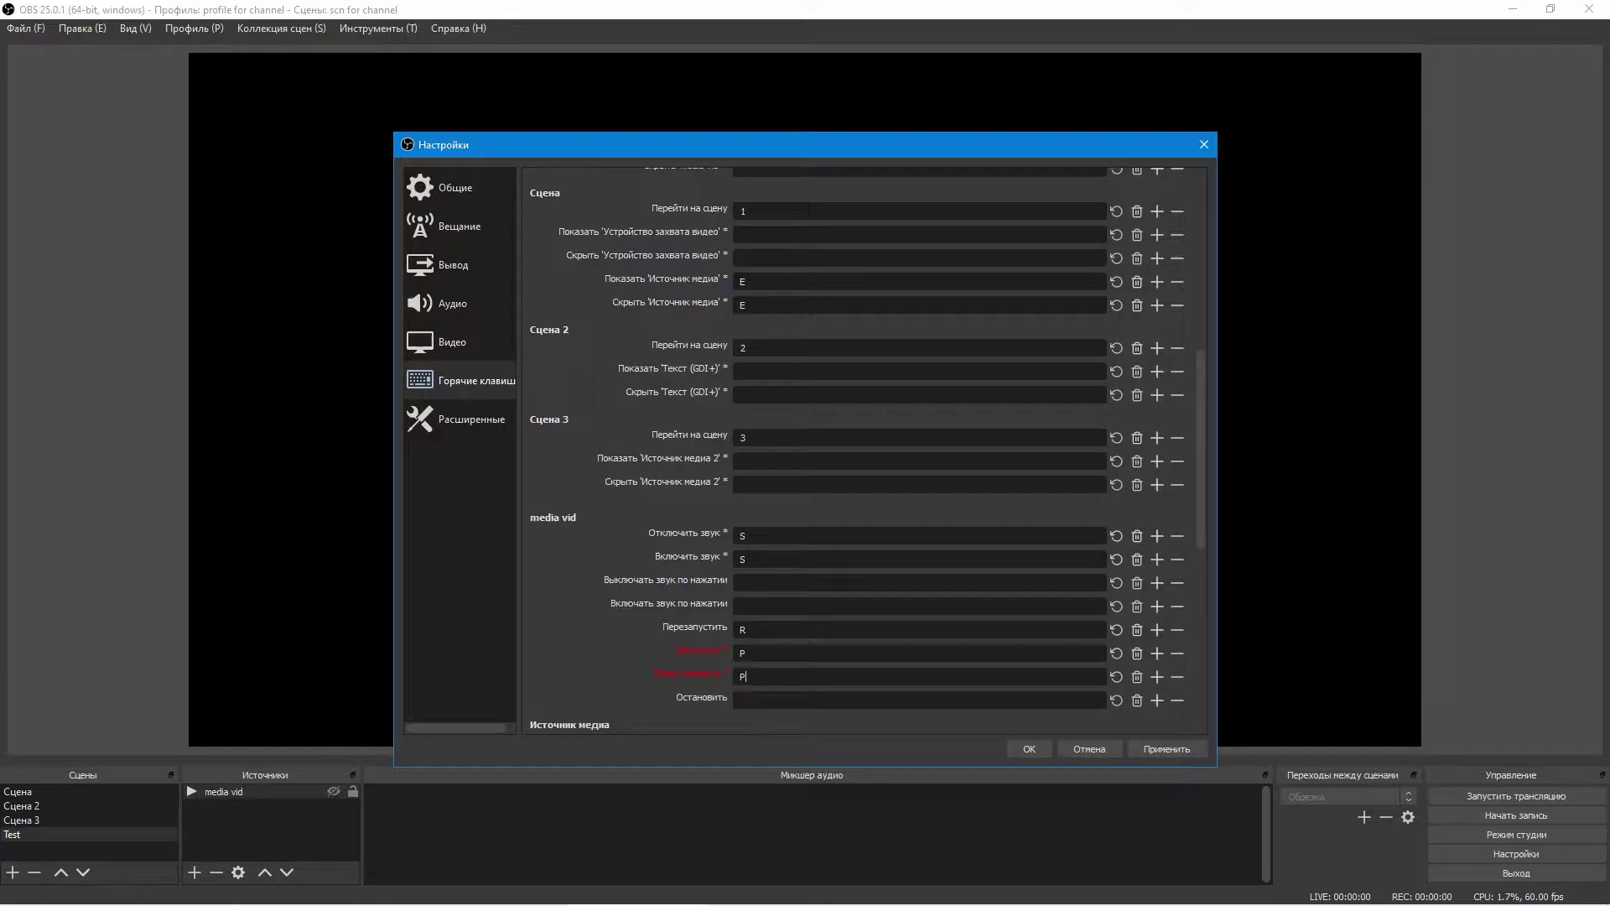
click(810, 698)
scroll(810, 699, down, 2)
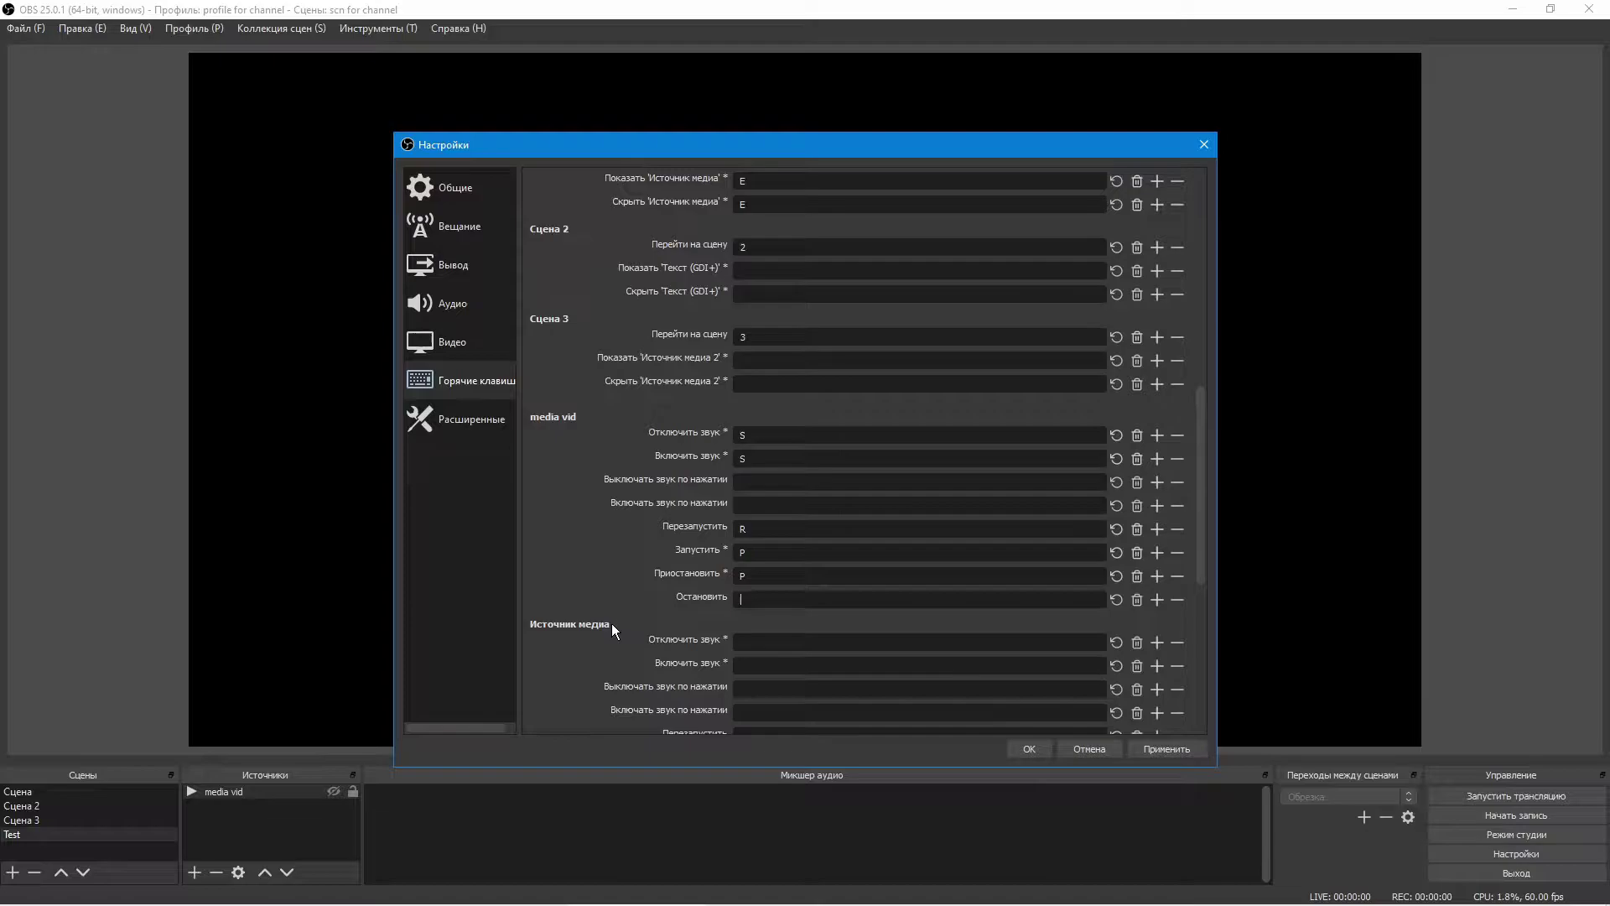
key(k)
scroll(688, 505, up, 3)
scroll(678, 505, down, 4)
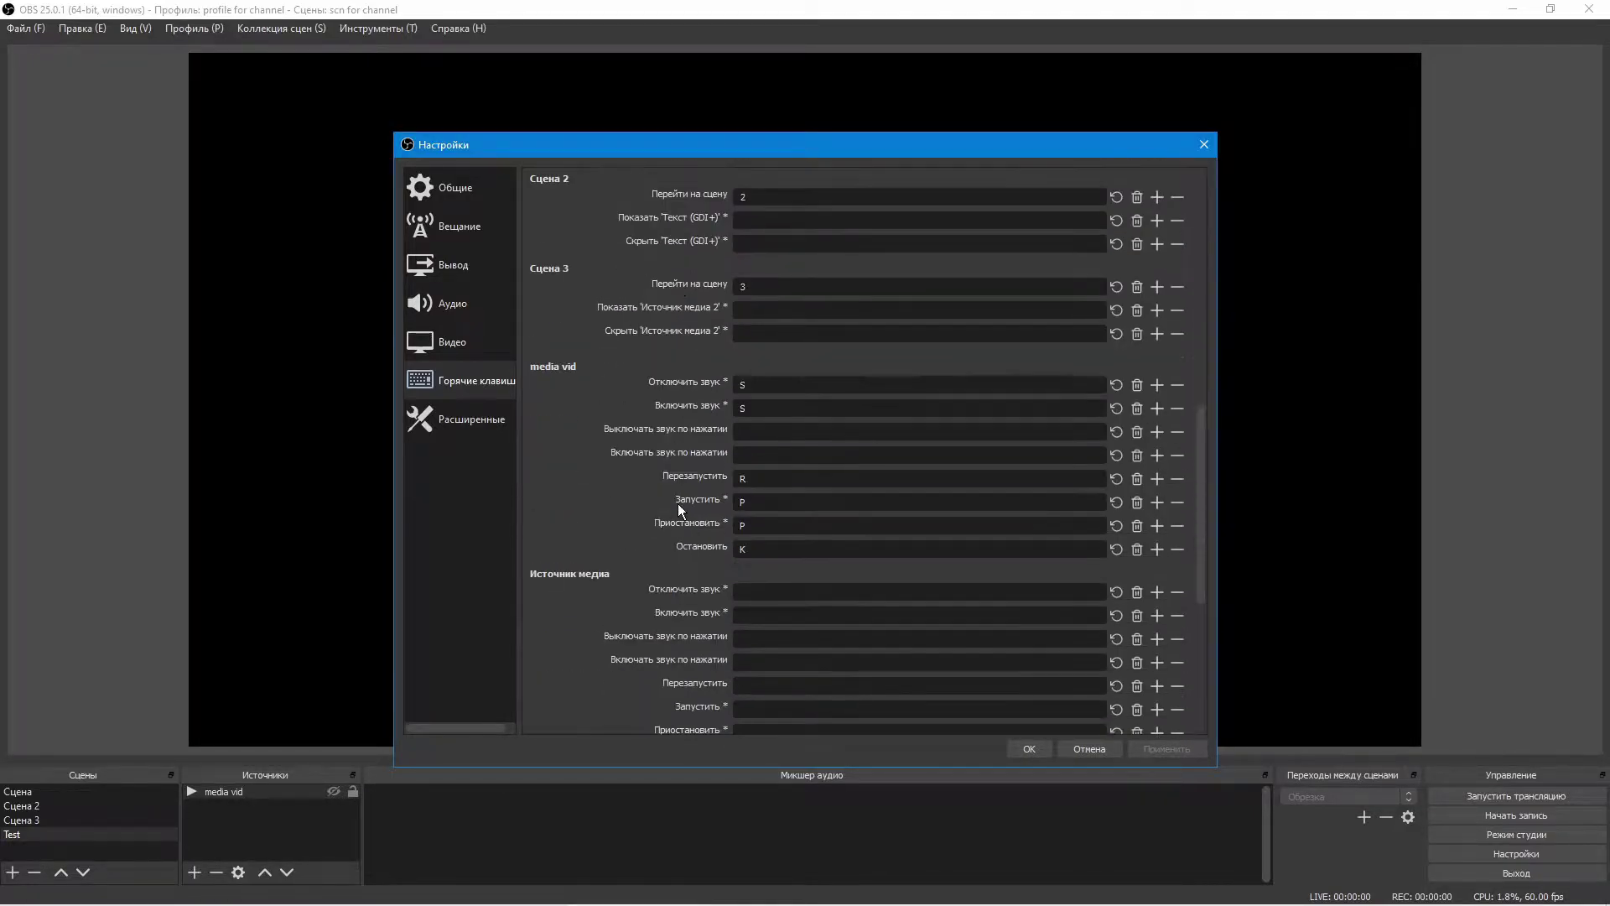
click(1029, 749)
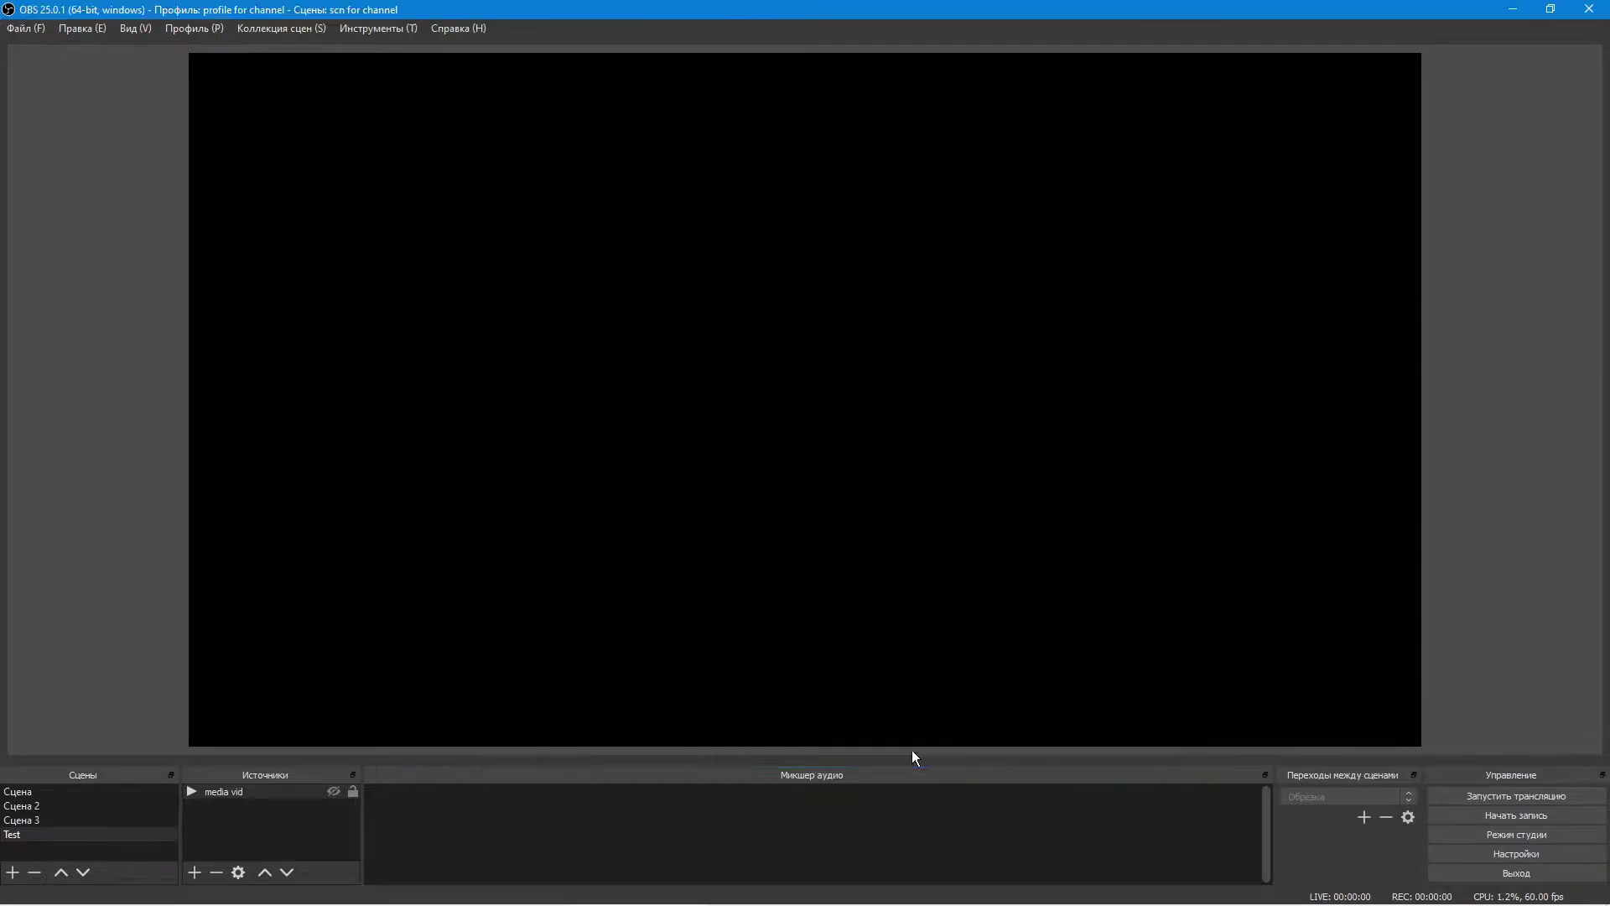
Step: Show the media vid source and test its playback hotkeys, including restart and stop
click(333, 791)
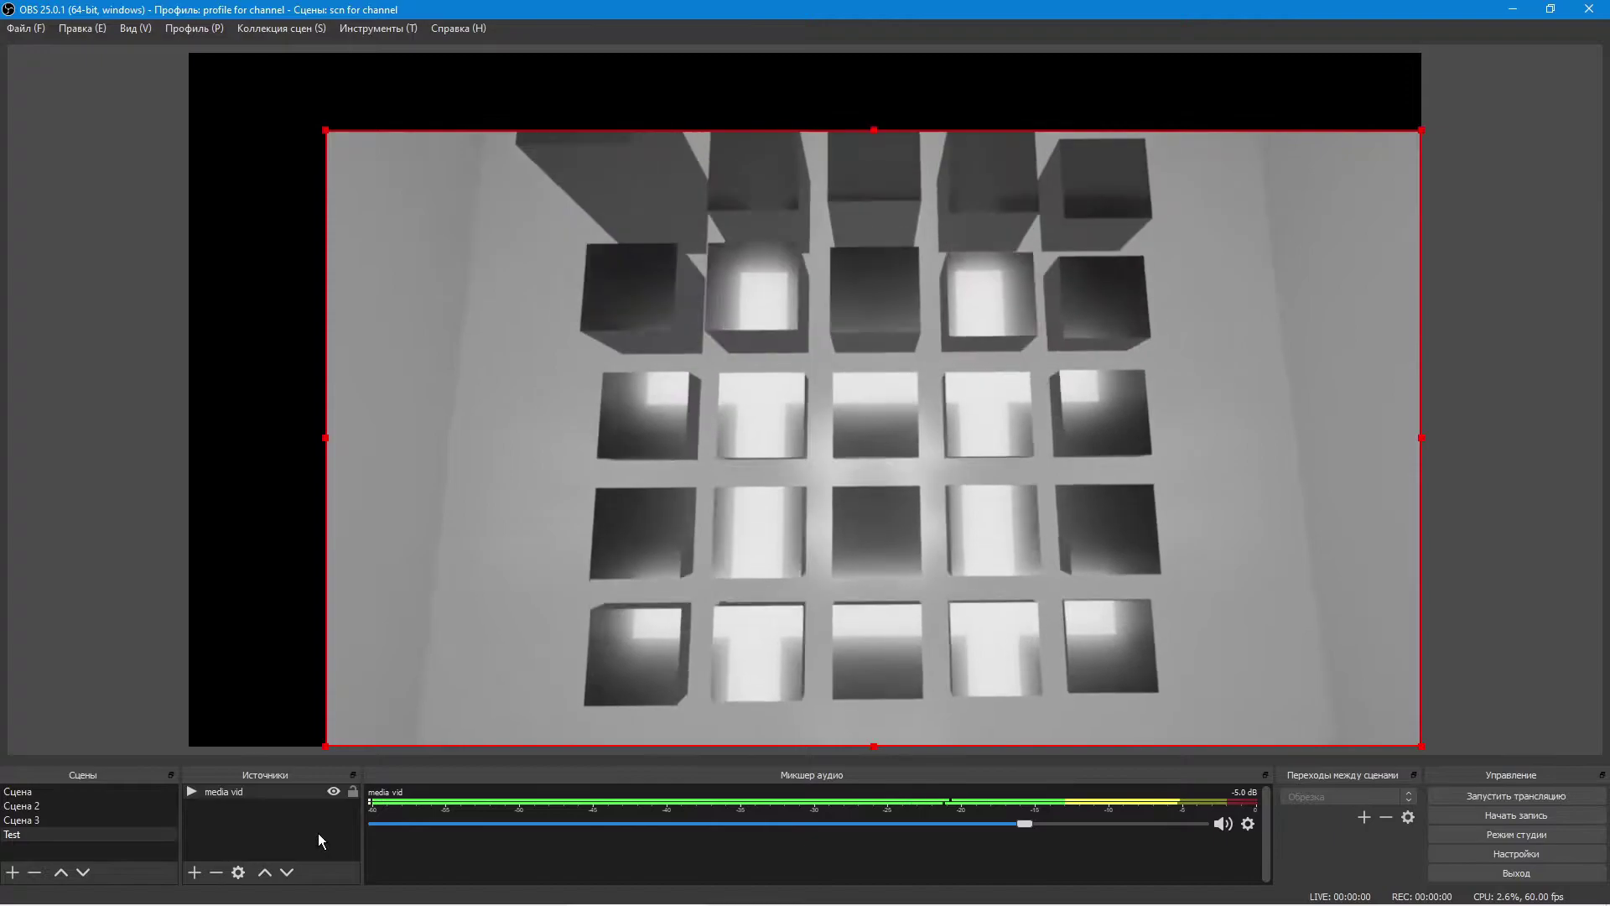
key(r)
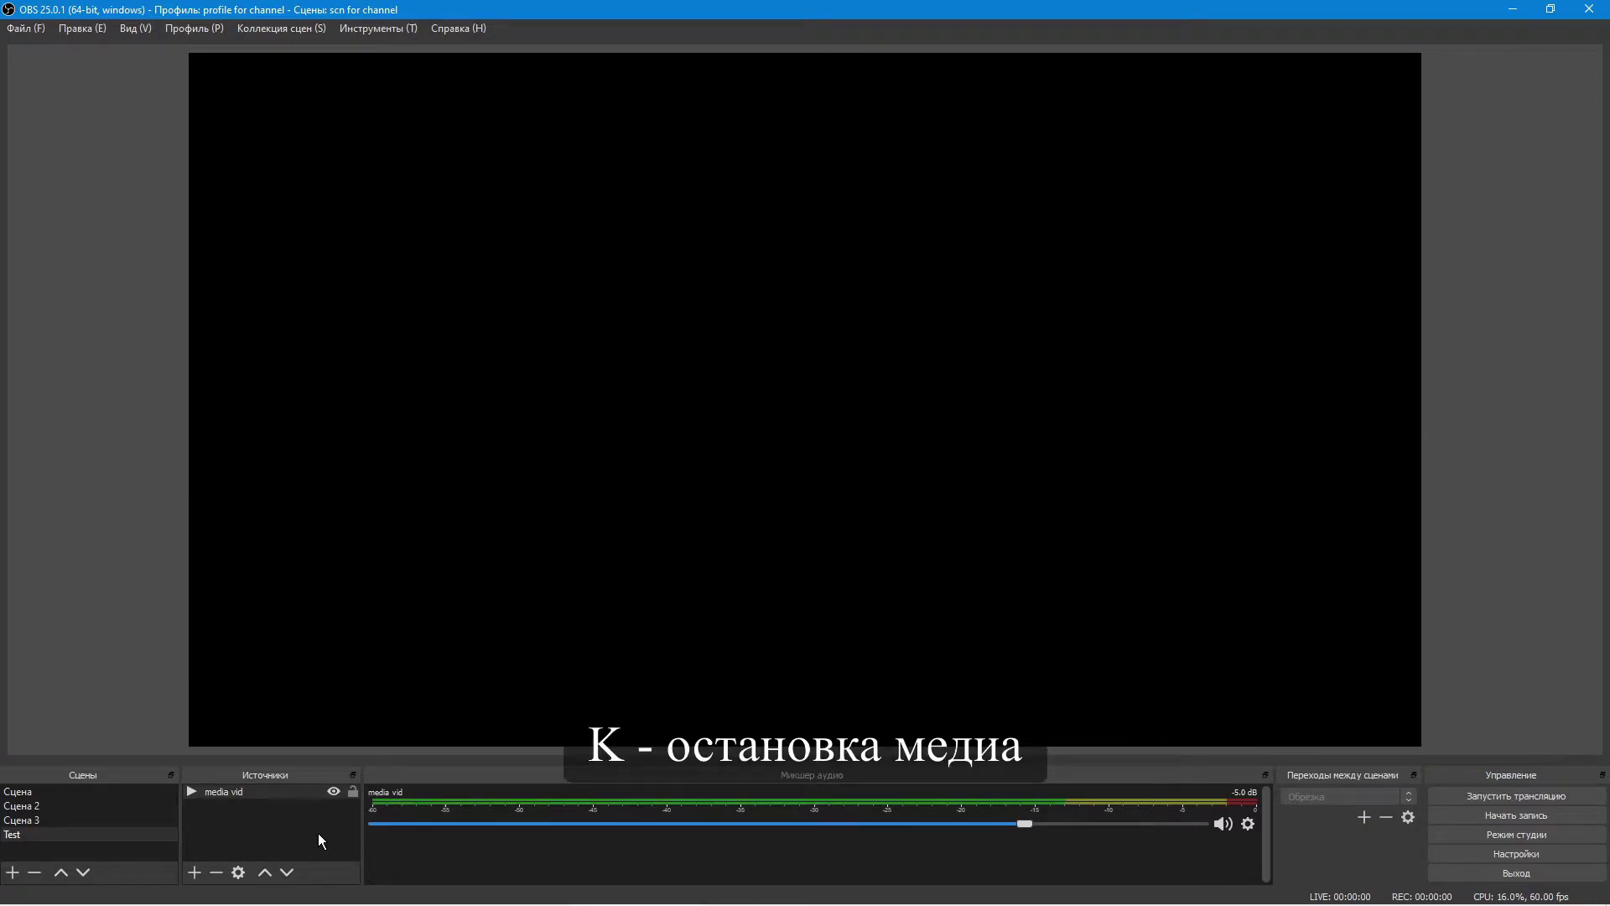
key(l)
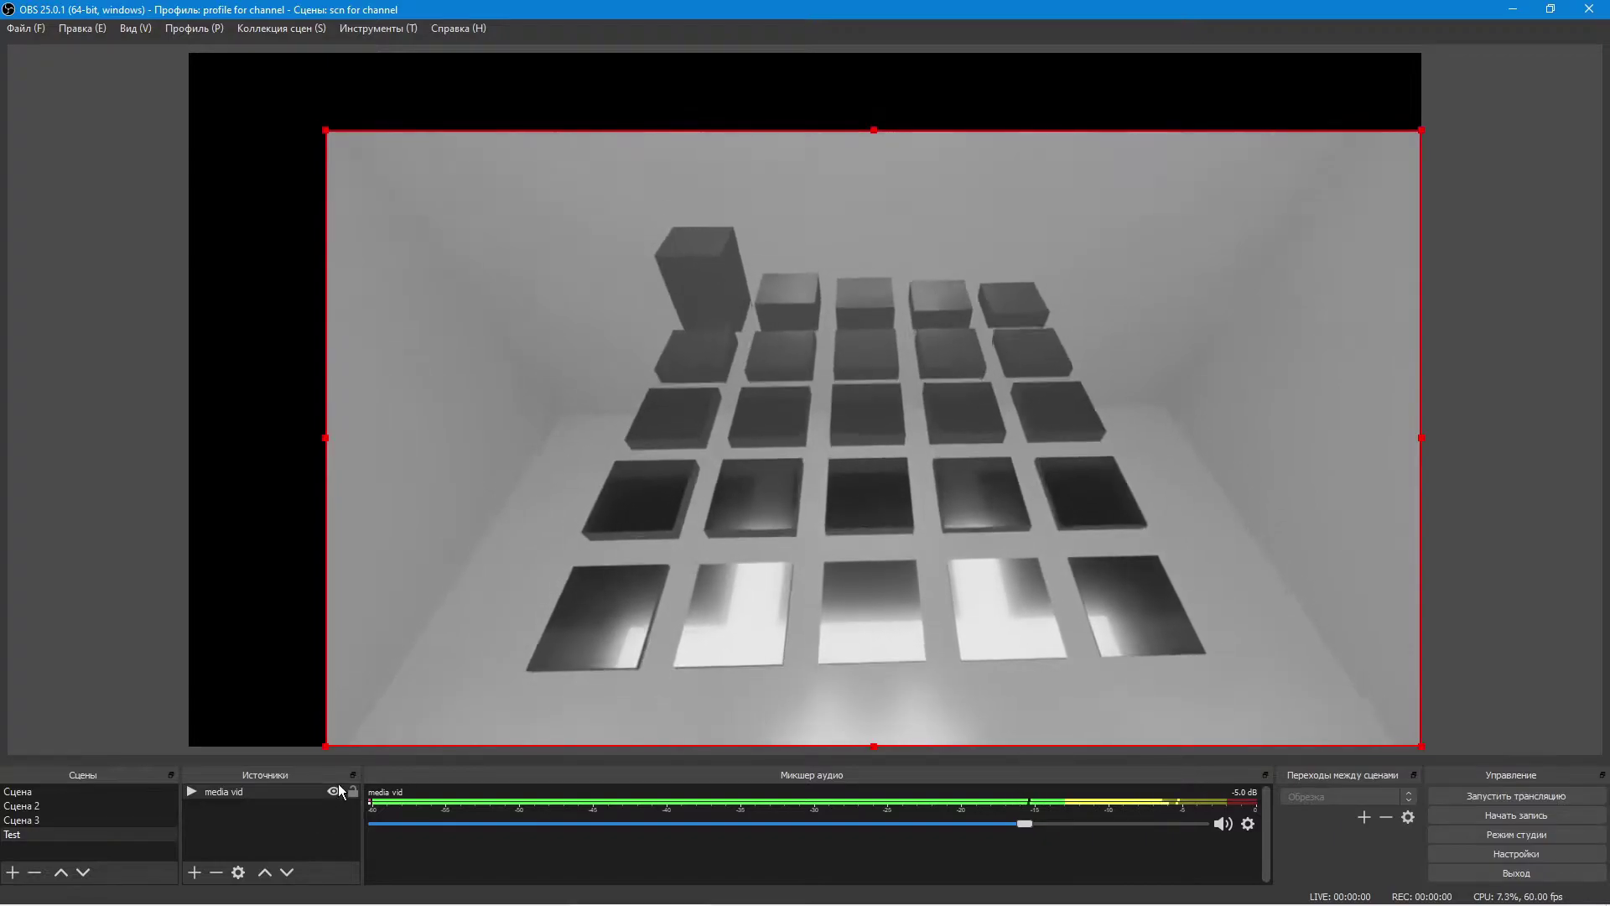
Step: Hide the media vid source and delete it from the Test scene
click(334, 789)
click(292, 791)
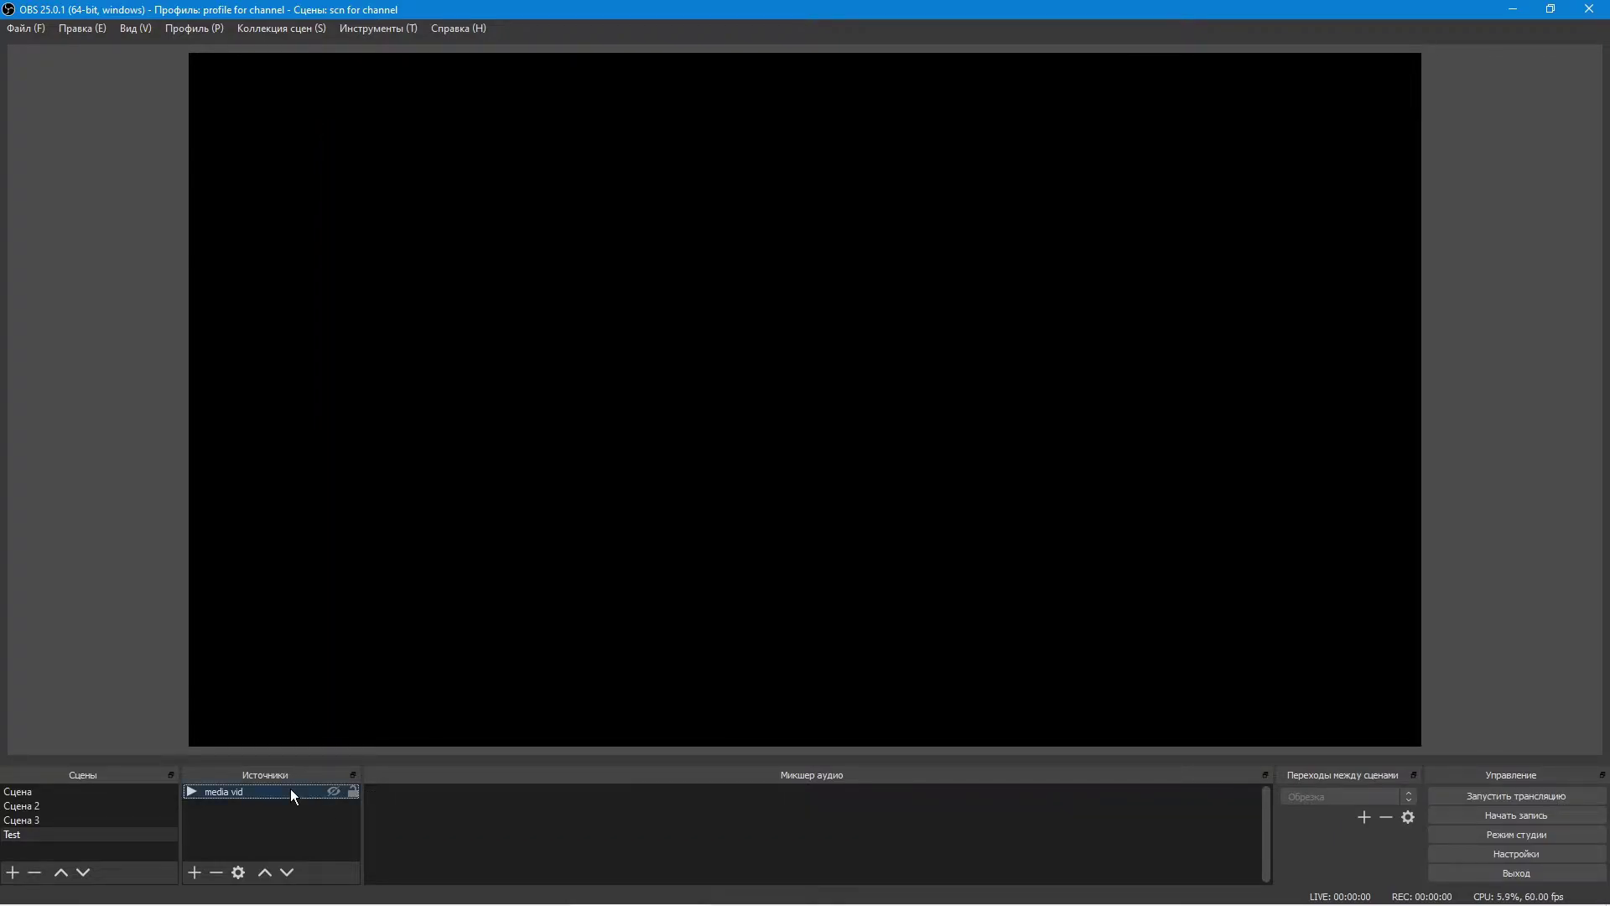
key(Delete)
Step: Add another new media source to the empty Test scene, keeping the suggested name
right_click(290, 789)
mouse_move(399, 722)
click(515, 764)
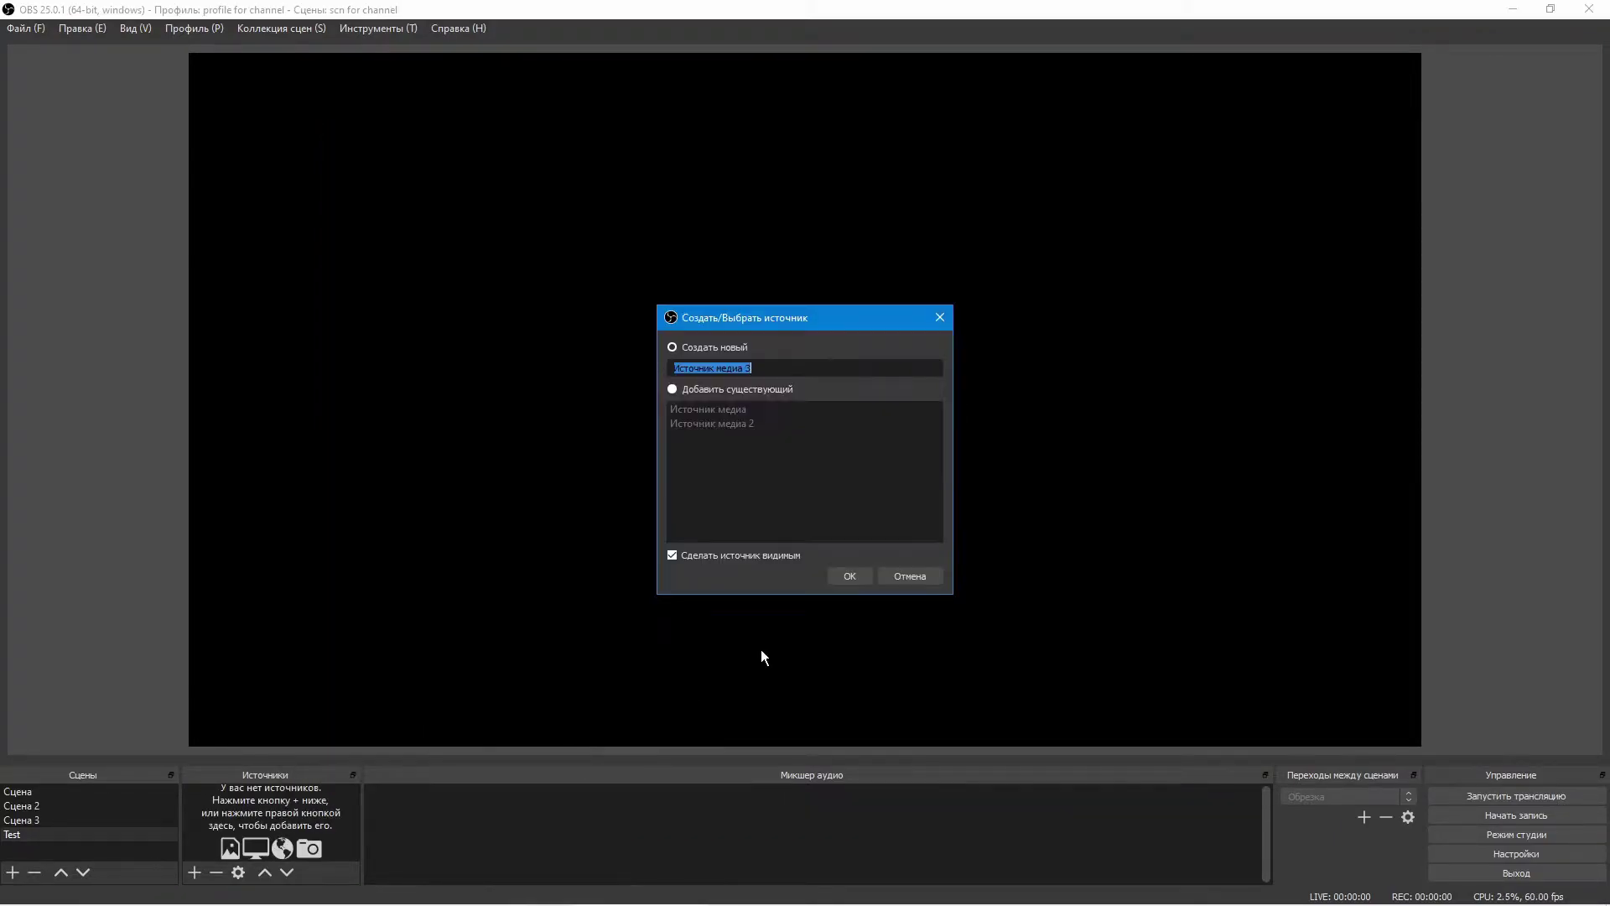
key(Return)
Step: Load the Church_of_8_Wheel… audio file as the new source's local file and accept the properties
click(1048, 571)
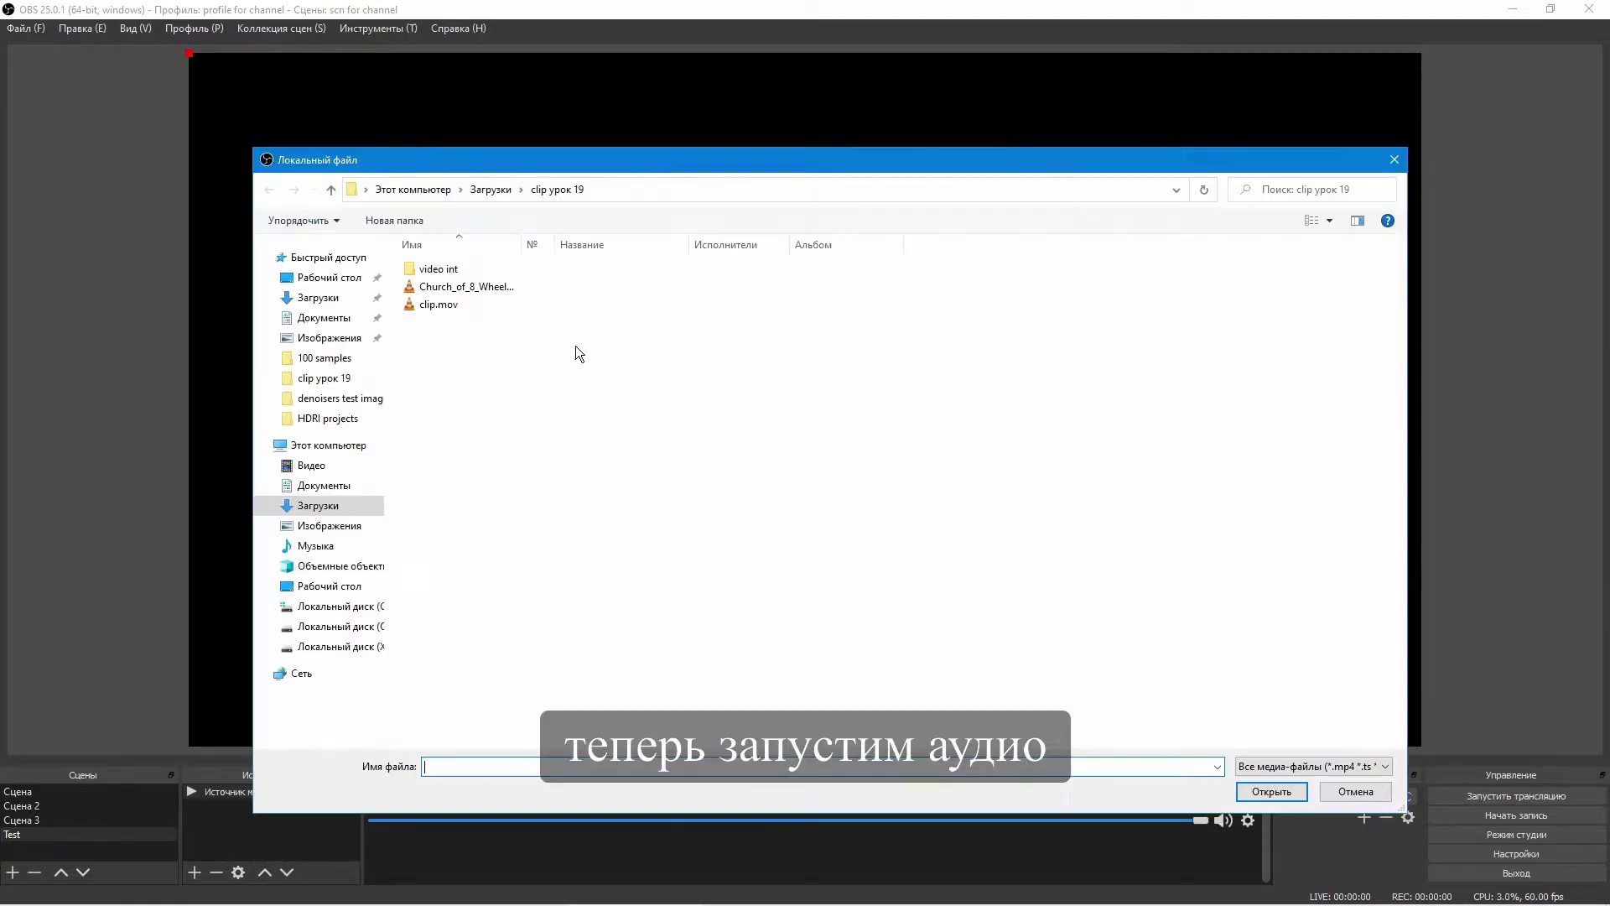
click(482, 287)
click(1246, 791)
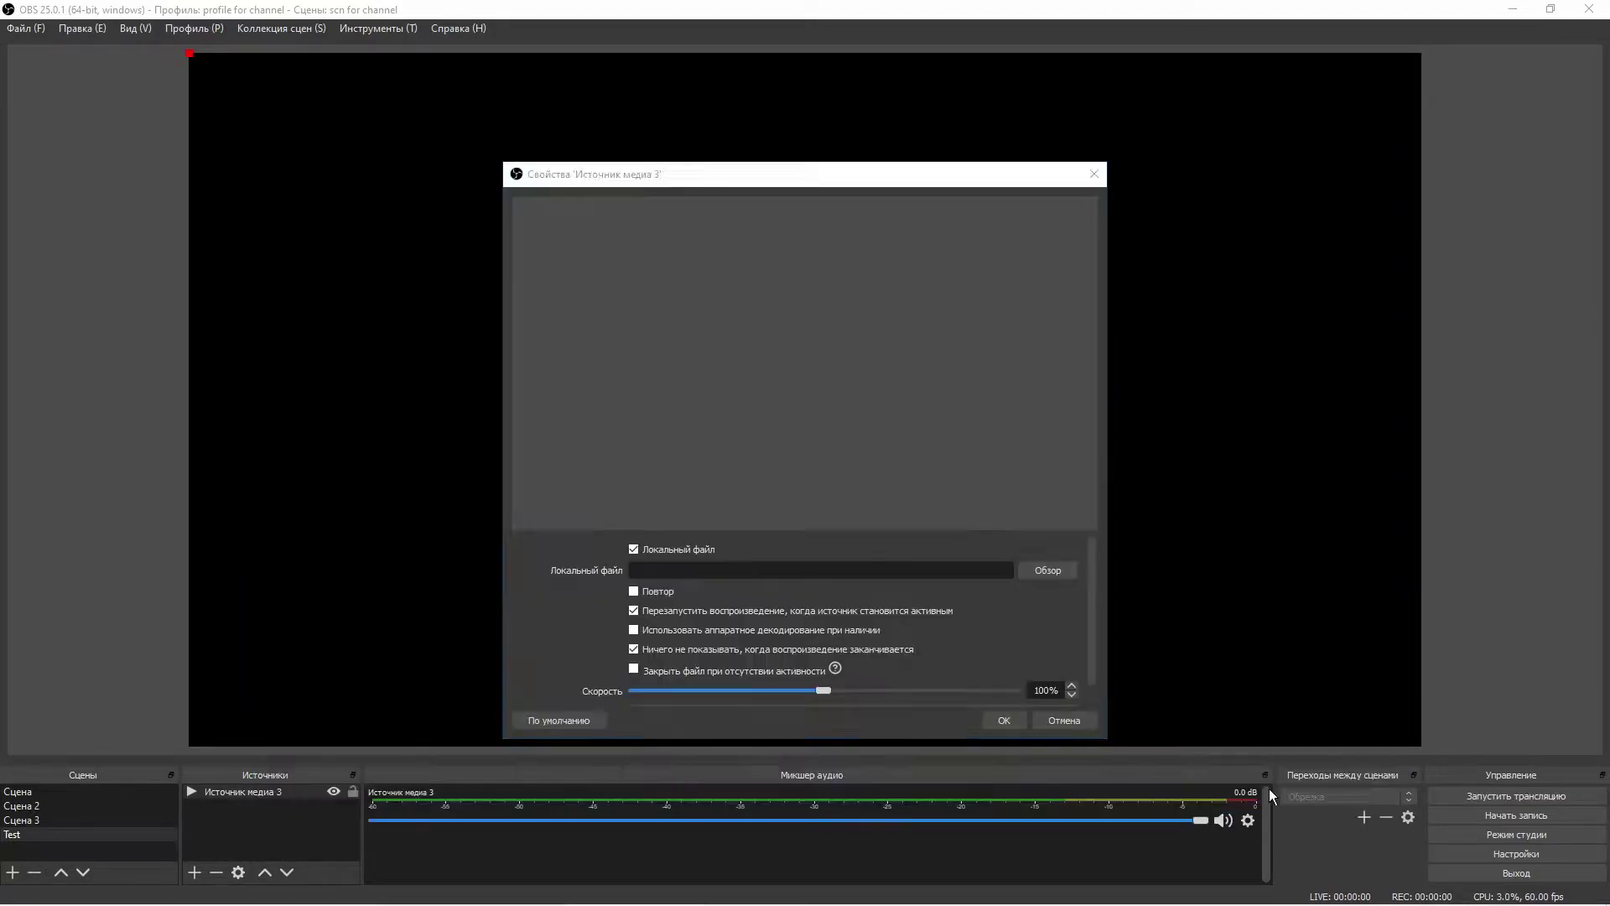
click(1019, 718)
Step: Set the audio source's volume to about -5.0 dB and its monitoring to Прослушивание и вывод (monitor and output)
drag(1199, 822, 1025, 821)
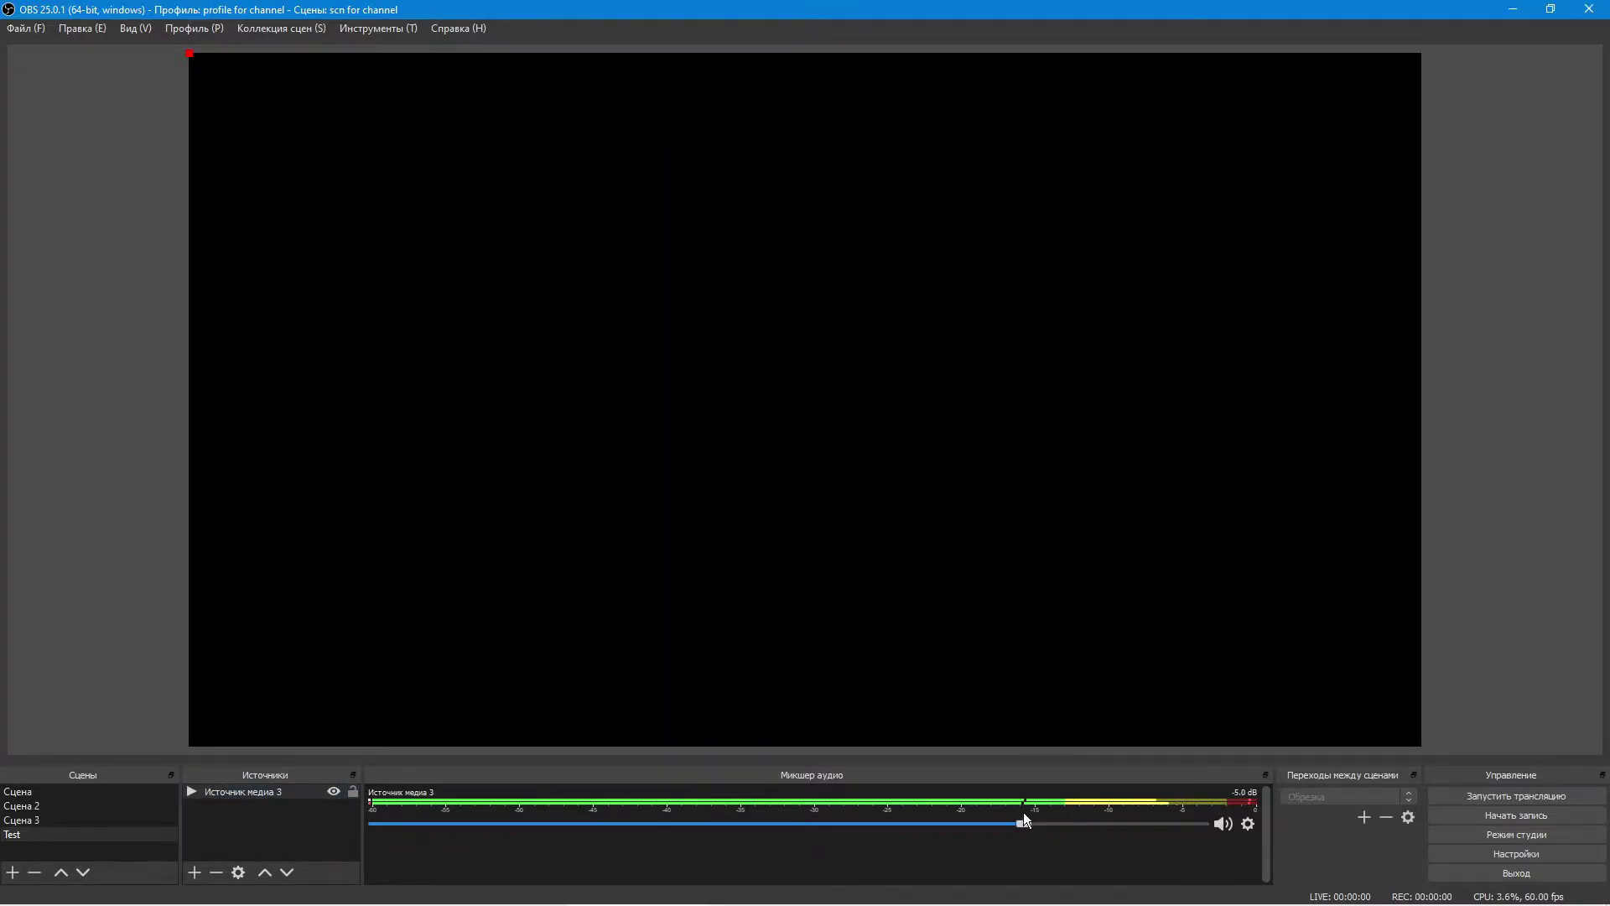
click(1248, 824)
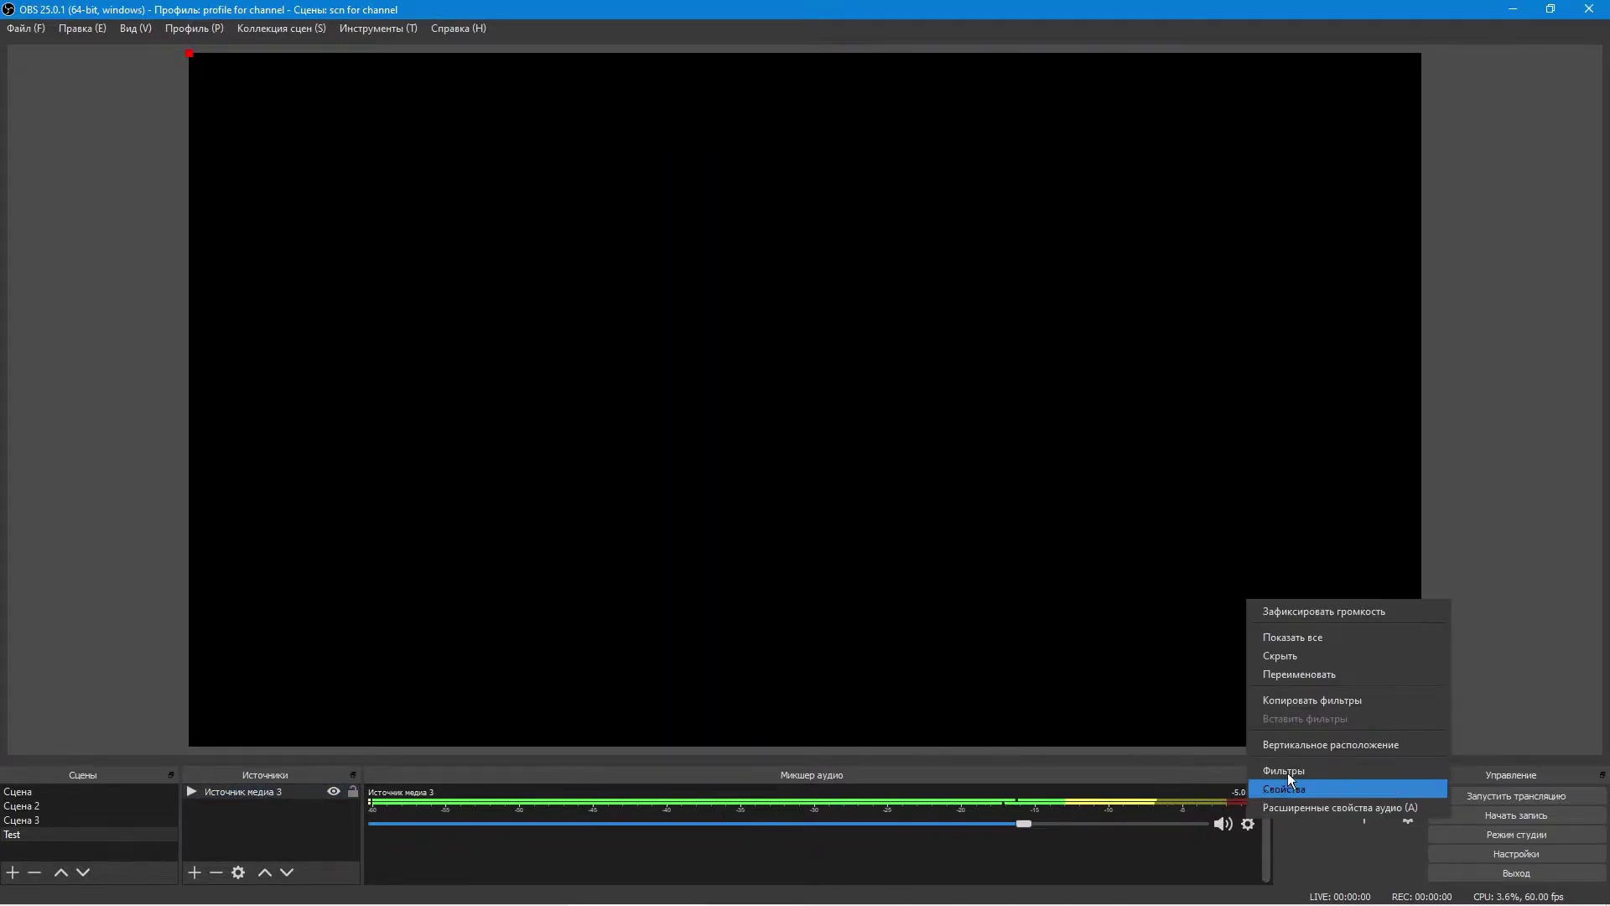
click(1372, 808)
click(1100, 365)
click(1075, 400)
click(1226, 588)
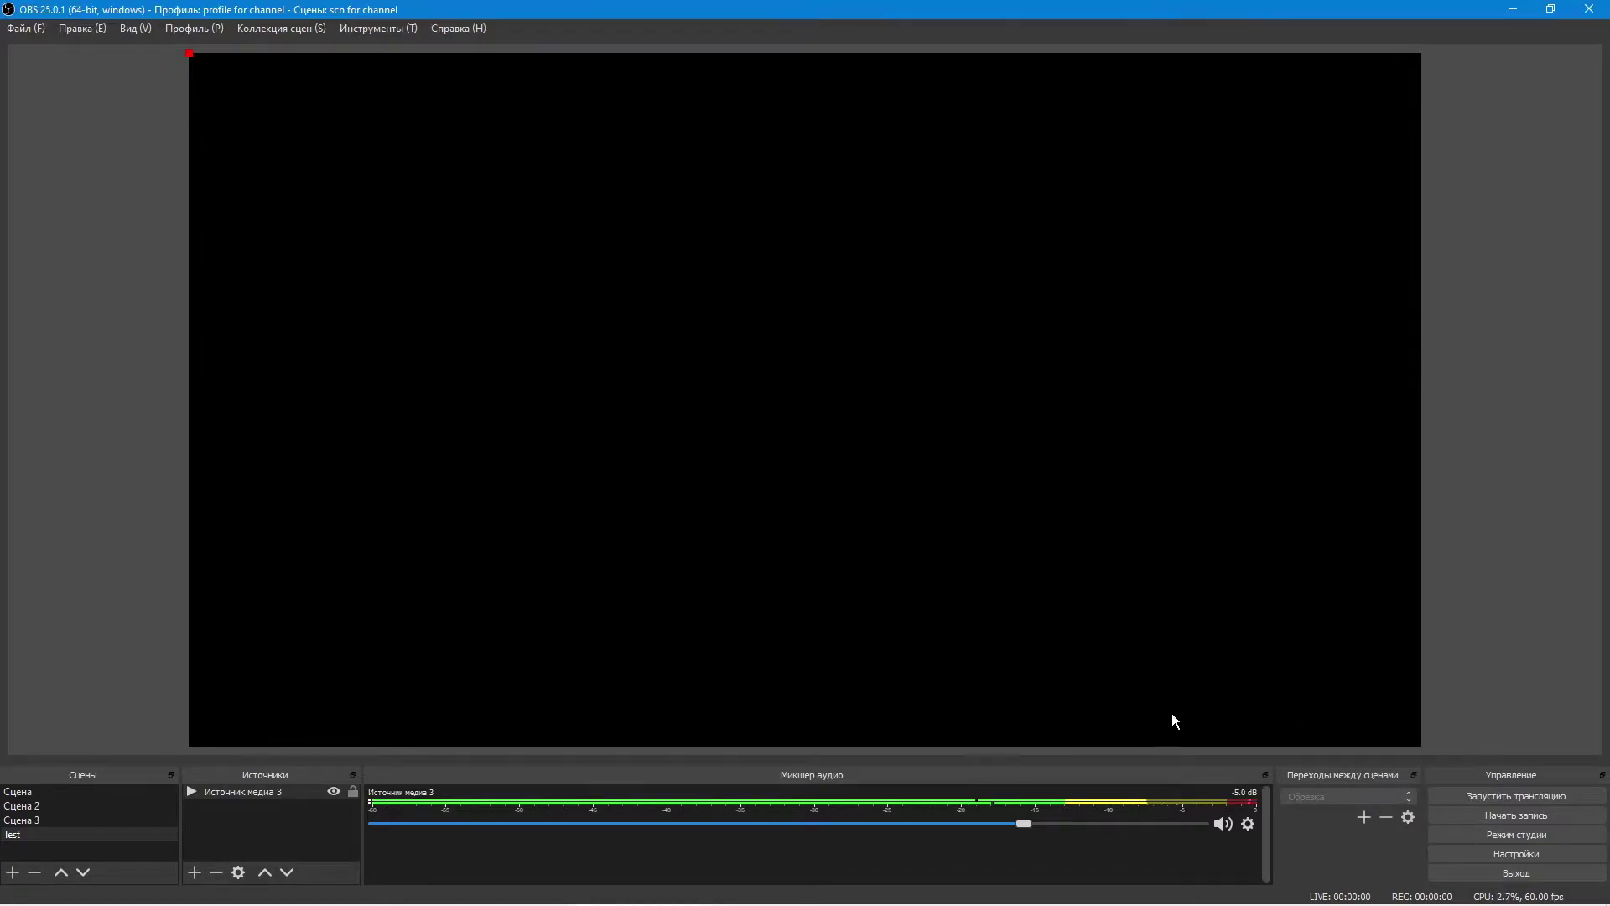
Step: Lower the audio source's volume further and delete the source from the Test scene
drag(1024, 824, 933, 824)
click(294, 793)
key(Delete)
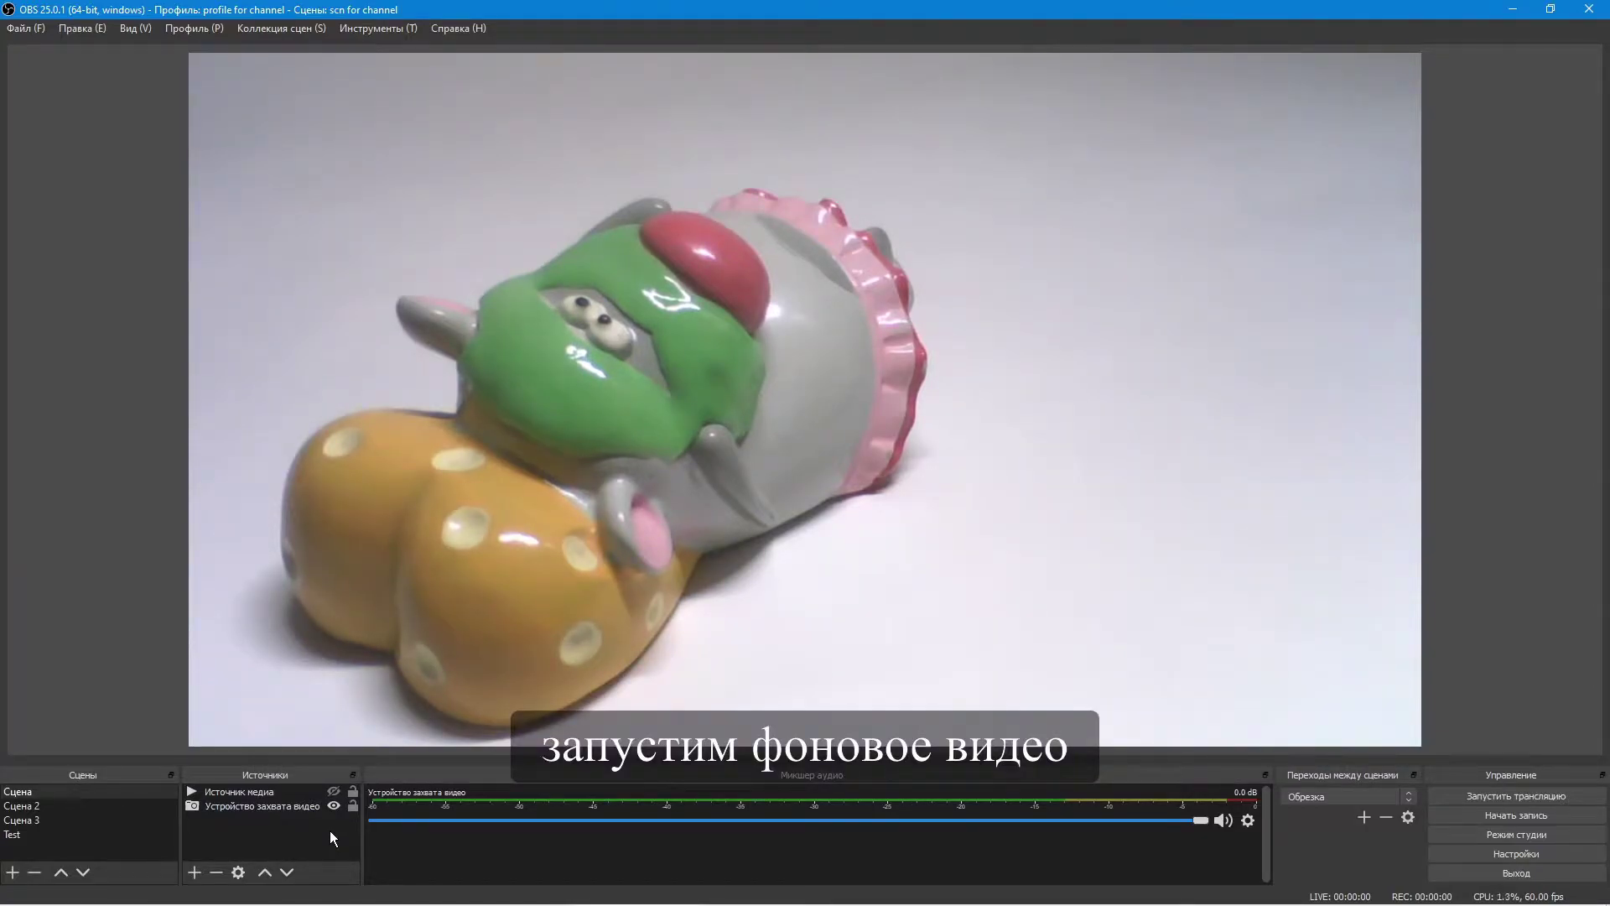
Step: Play the Источник медиа clip over the camera picture in Сцена, and hide the clip again
click(333, 791)
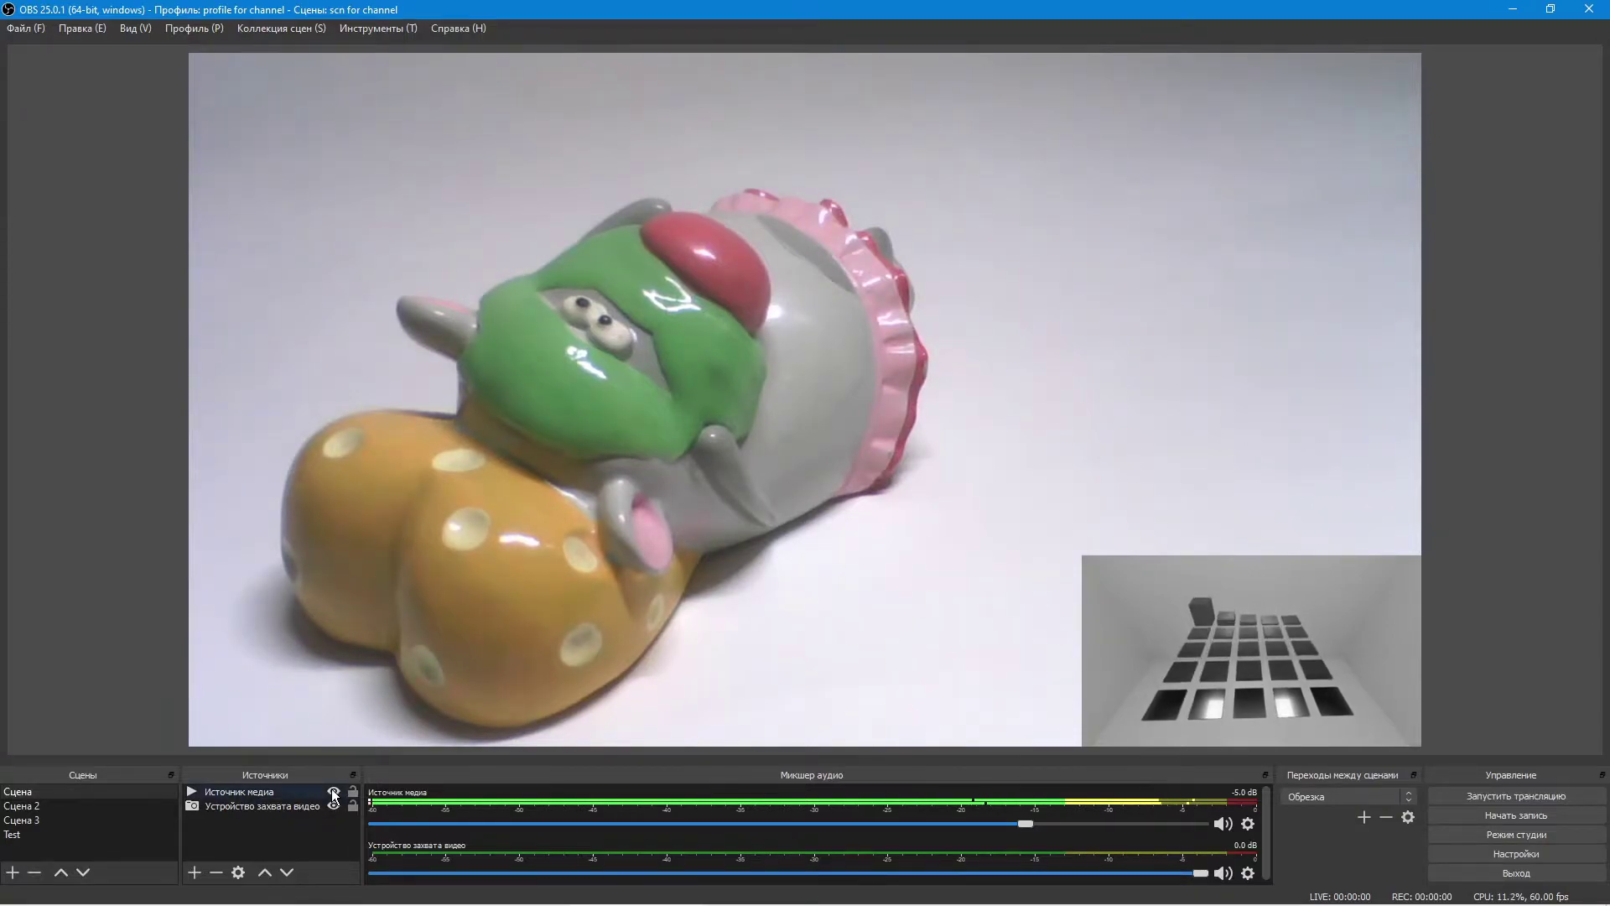
click(333, 792)
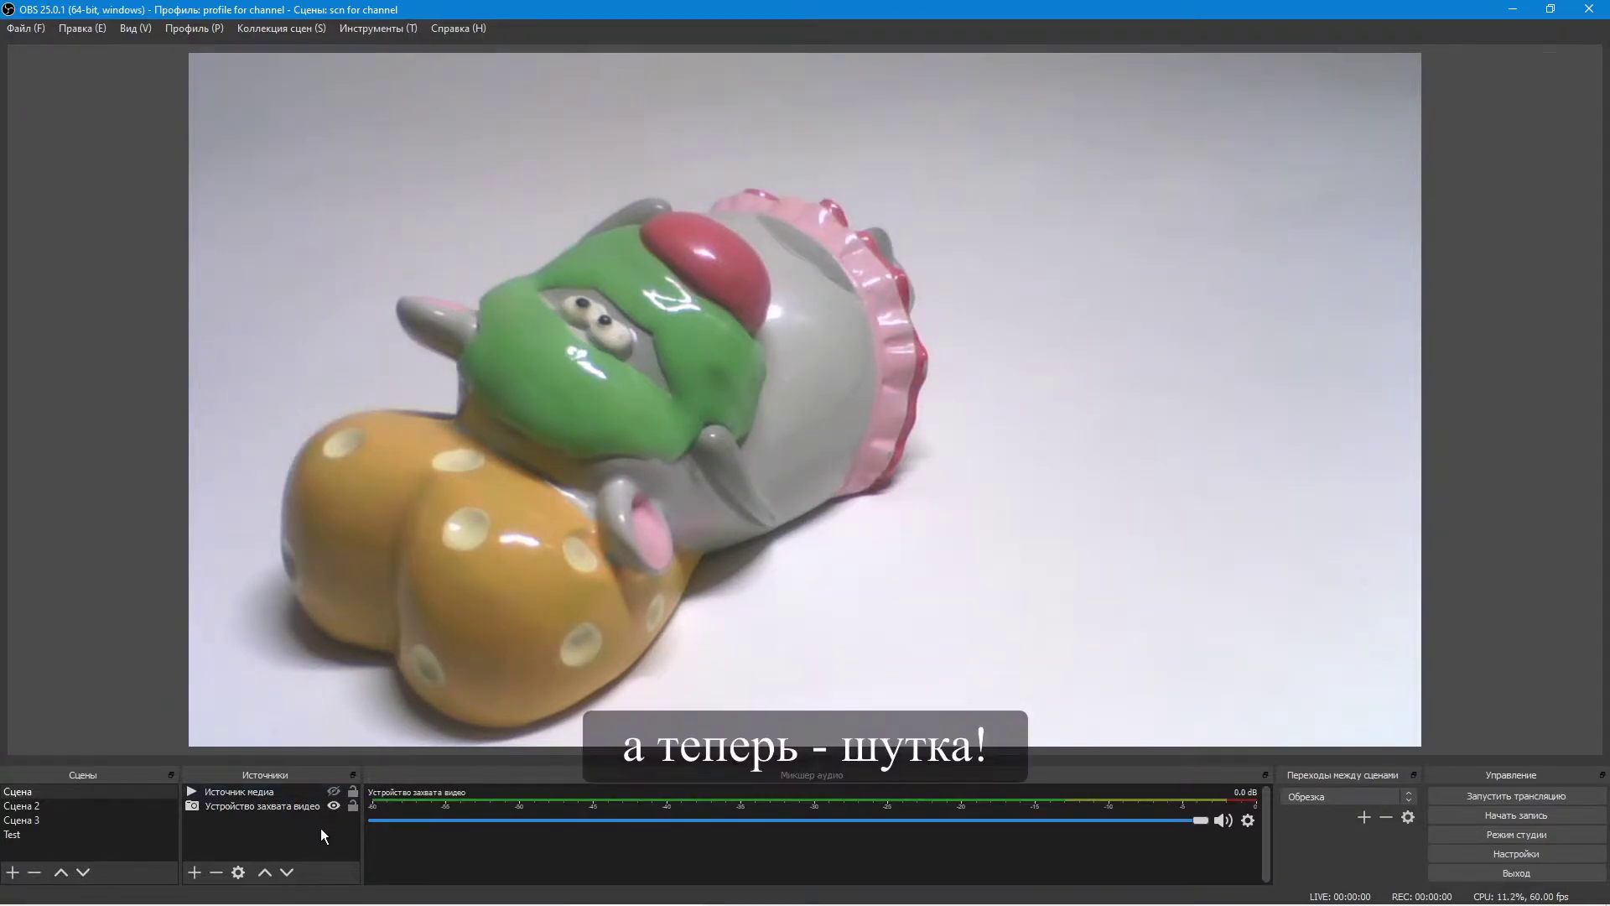
Step: Switch from Сцена to Сцена 2 and on to Сцена 3
key(Down)
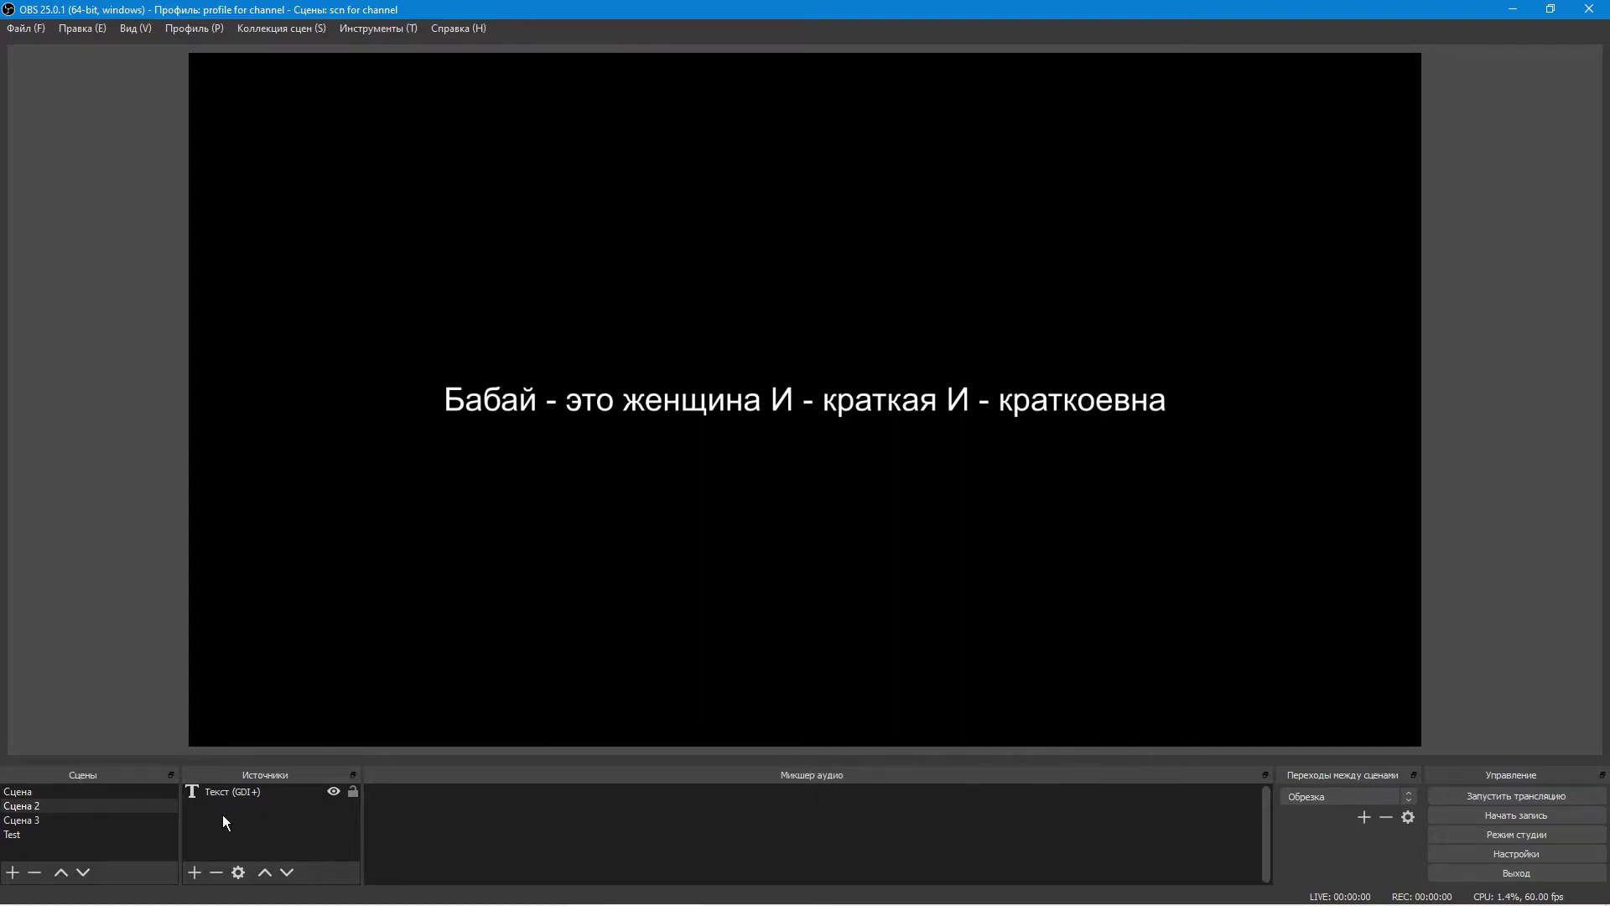
key(Down)
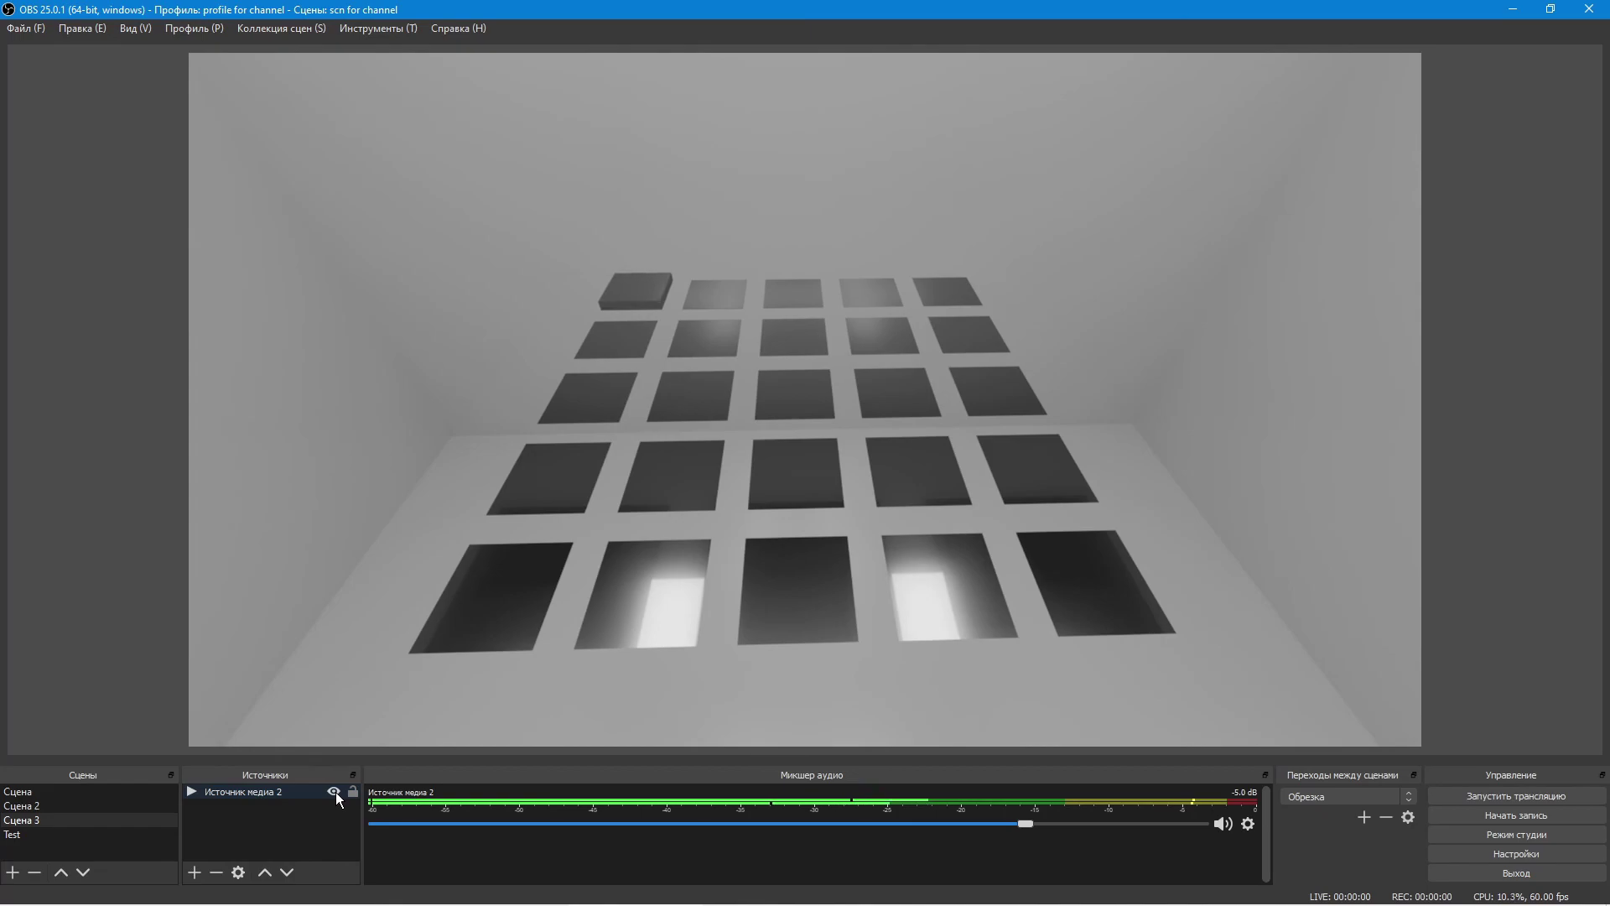
Step: Hide Источник медиа 2 in Сцена 3 and return to the Test scene
click(335, 791)
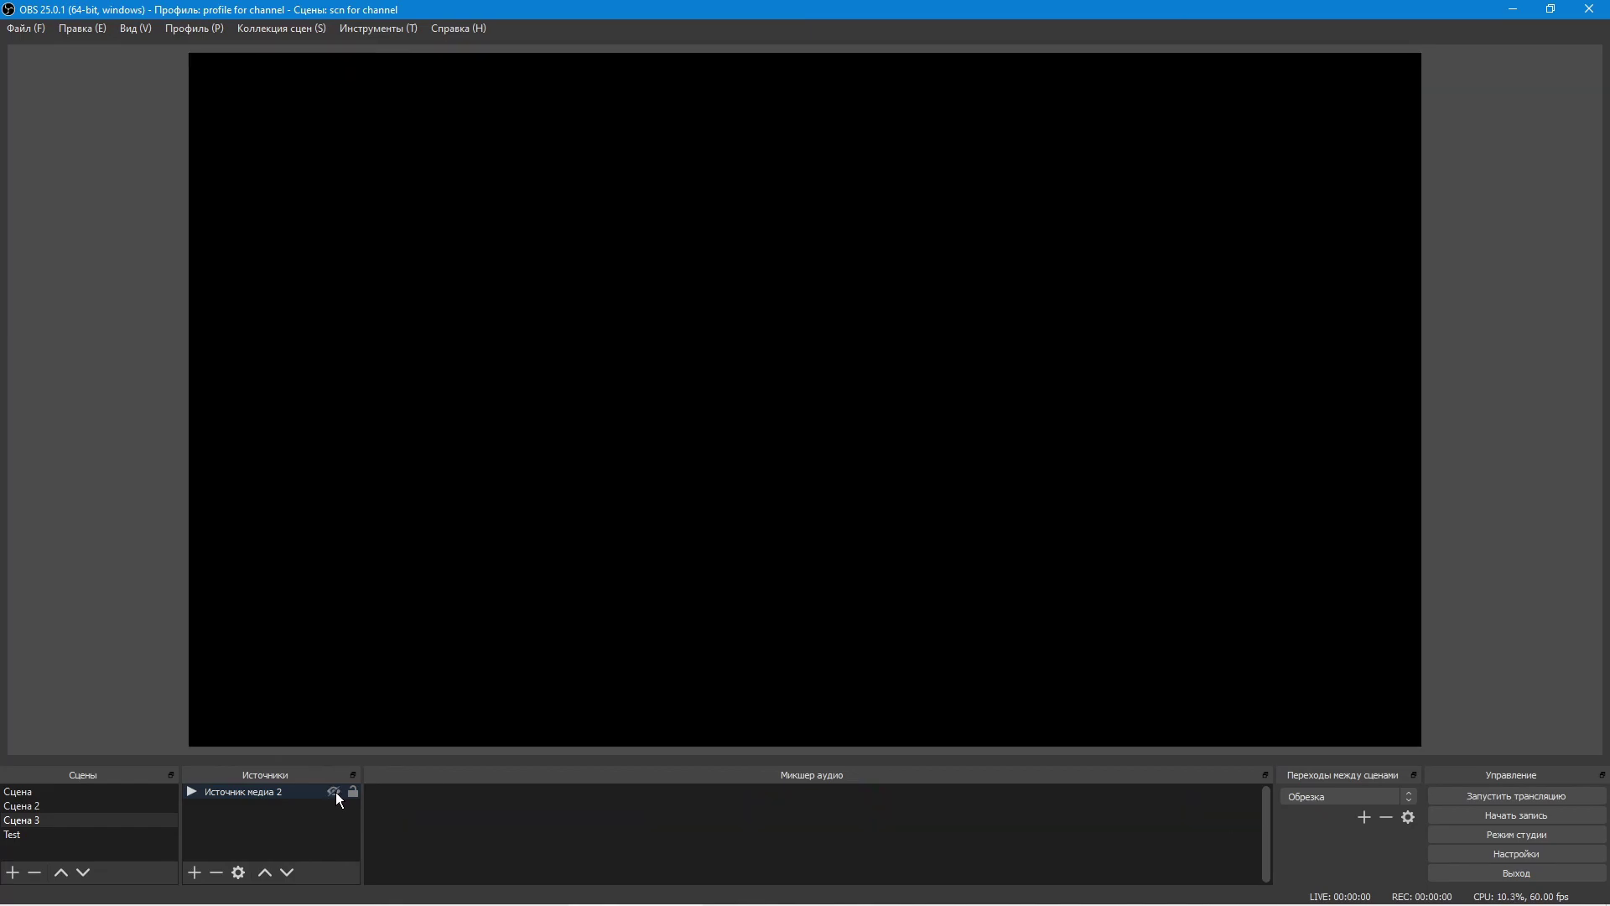
click(133, 834)
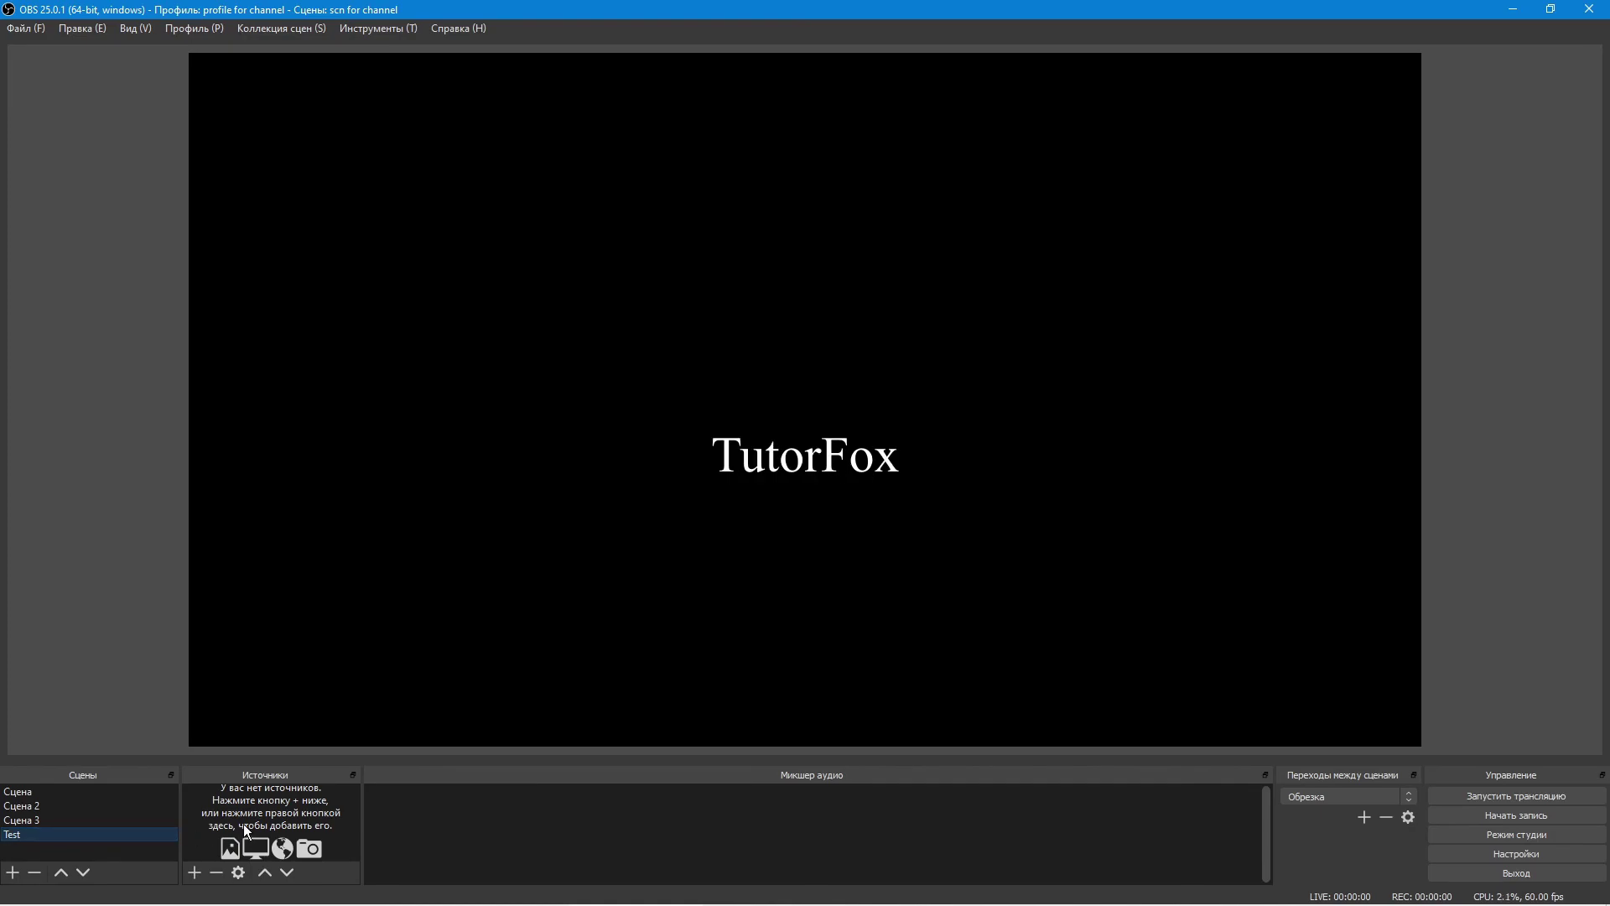